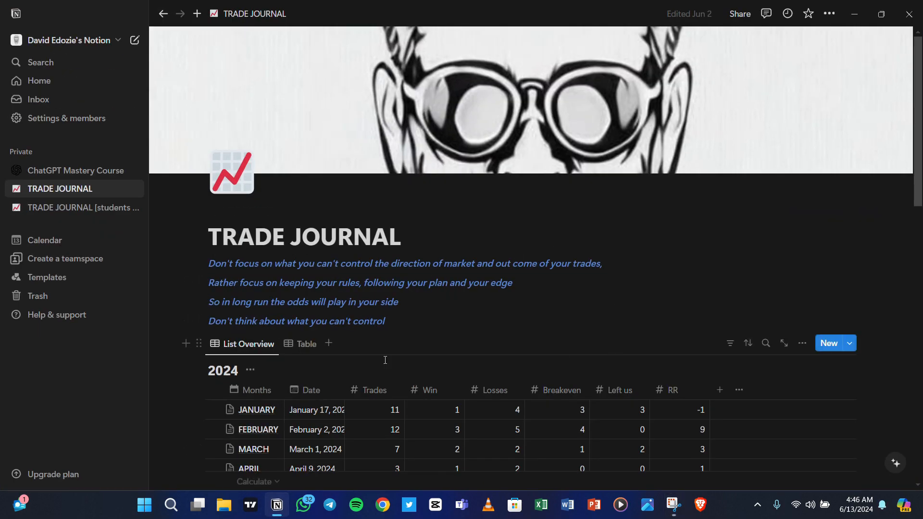
scroll(406, 304, "down", 5)
scroll(399, 343, "up", 5)
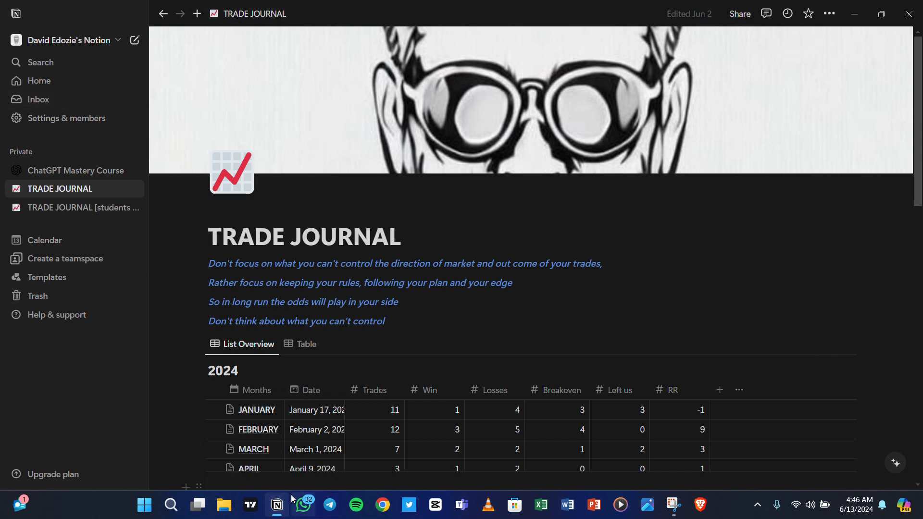
Switch to Chrome, search Google for "notion" and open the official Notion website from the results.
left_click(859, 14)
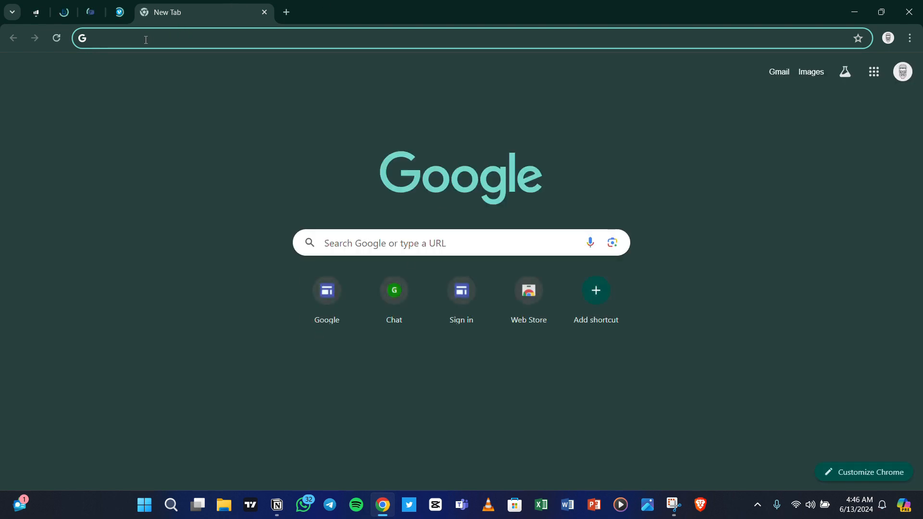
left_click(146, 40)
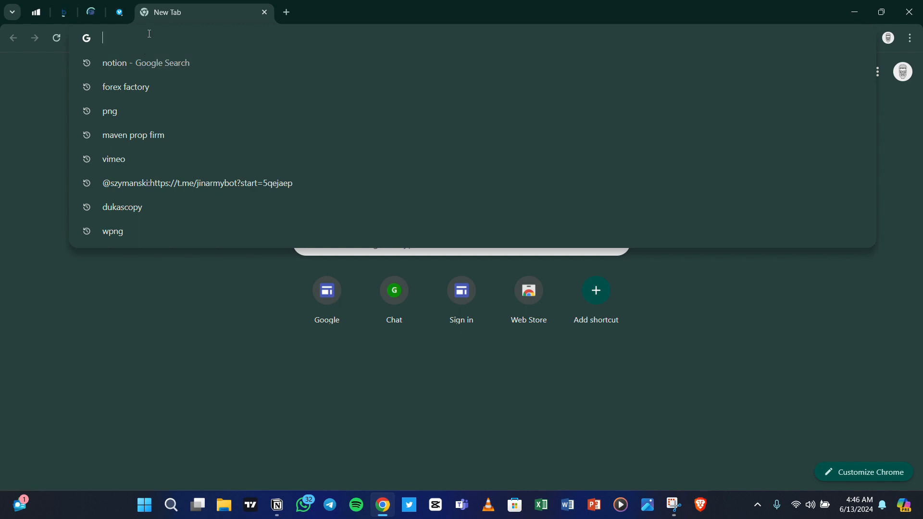
type("notio")
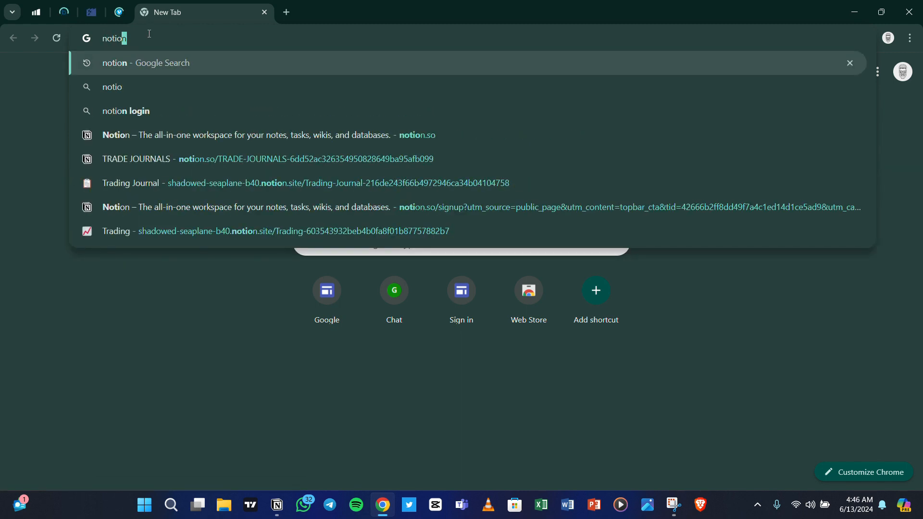
type("n")
key("Return")
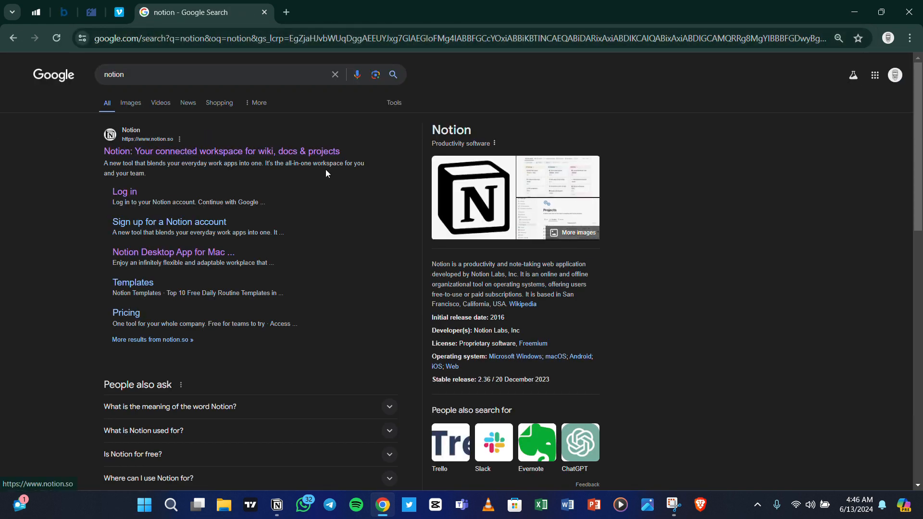
left_click(310, 154)
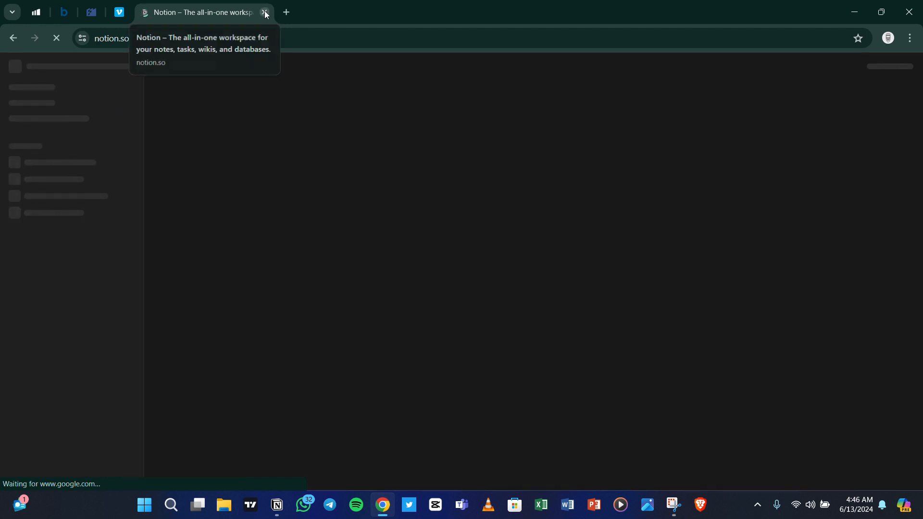
Close the Notion website tab and return to the TRADE JOURNAL page in the Notion desktop app.
left_click(264, 12)
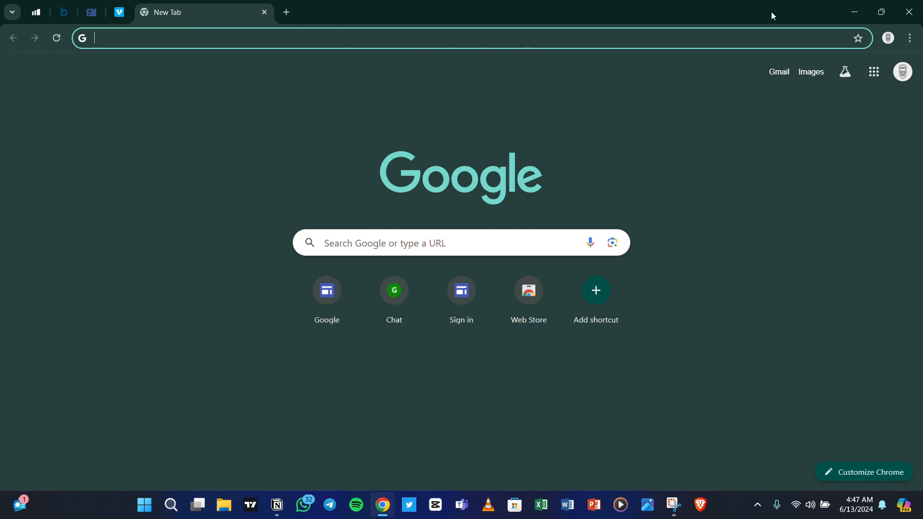
left_click(855, 12)
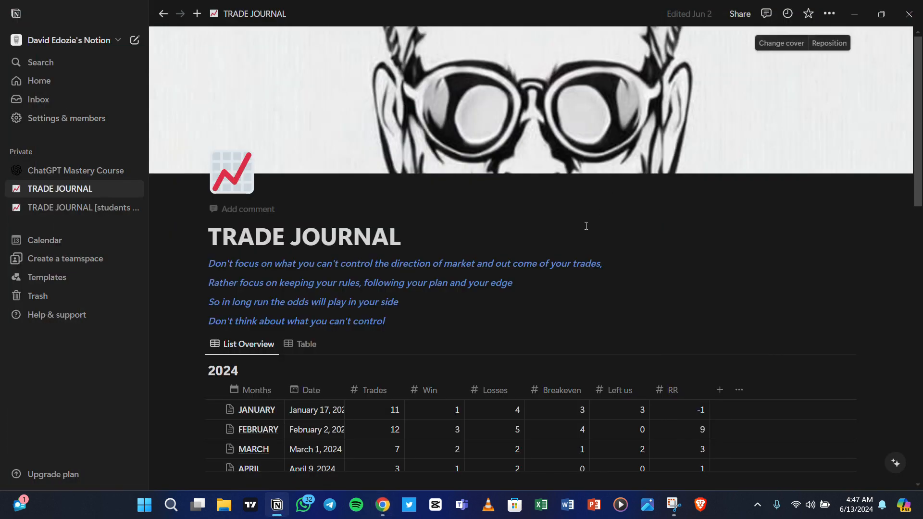
Open the FEBRUARY entry of the 2024 months table as a full page.
scroll(375, 183, "down", 5)
scroll(423, 284, "up", 5)
scroll(341, 296, "down", 1)
scroll(340, 296, "down", 2)
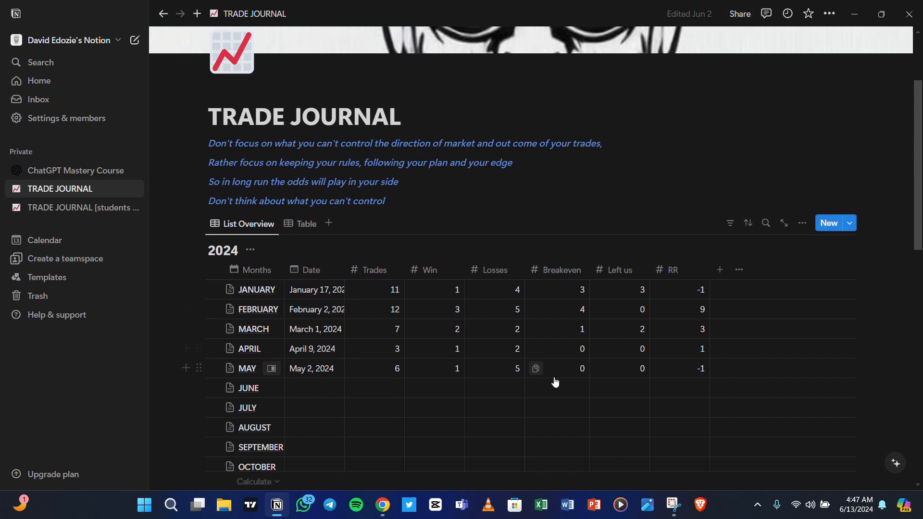
scroll(544, 342, "down", 1)
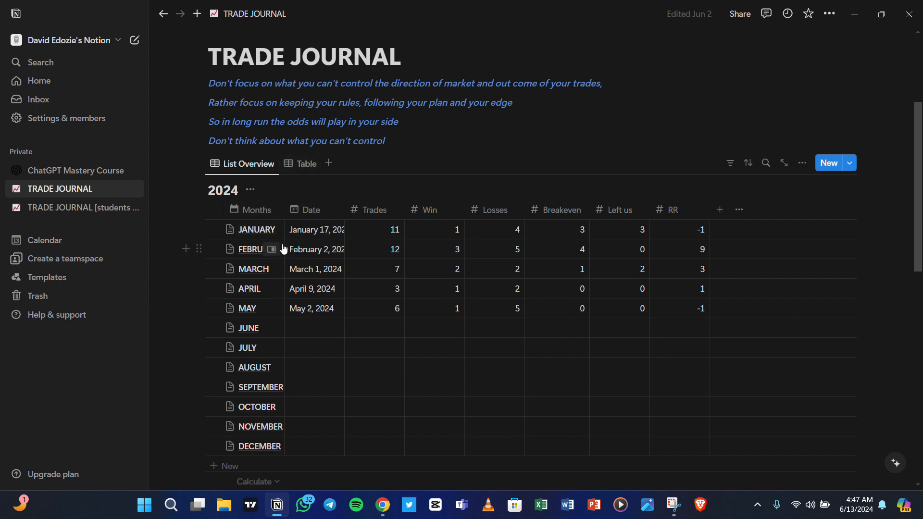
left_click(271, 249)
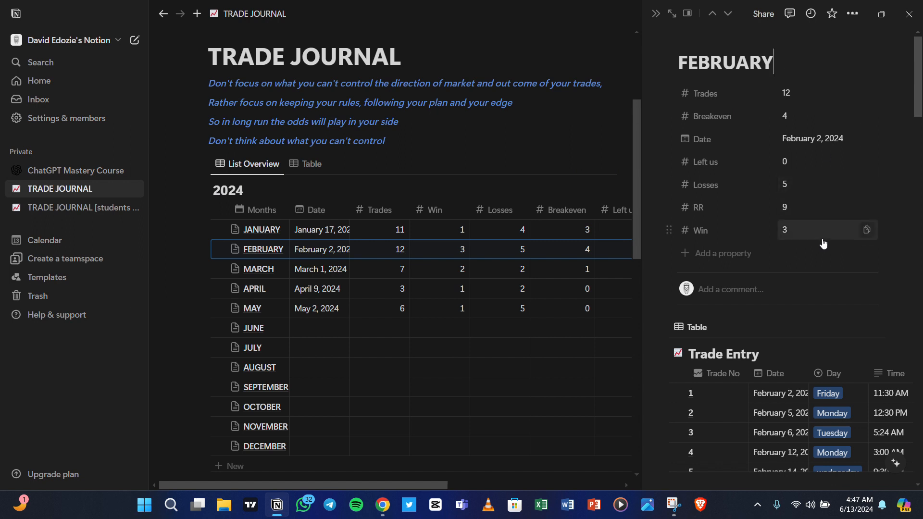
left_click(689, 14)
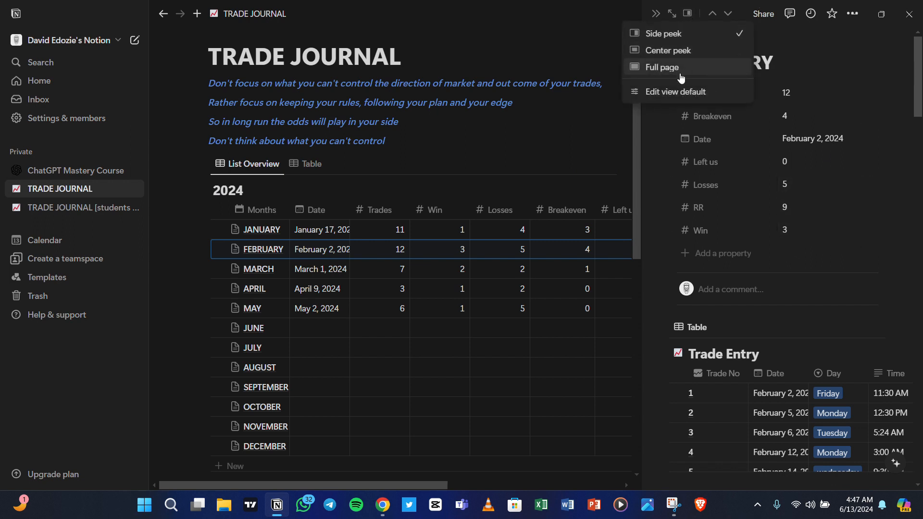
left_click(678, 68)
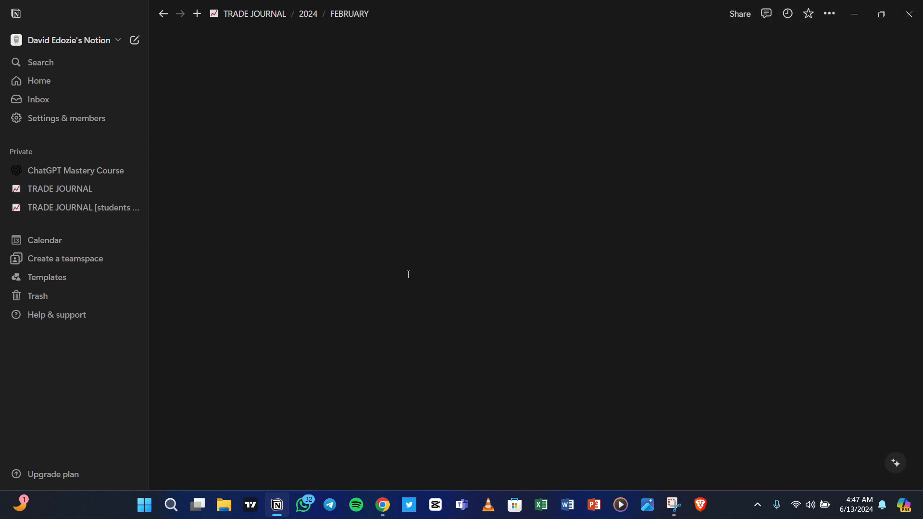
Examine the columns of the Trade Entry table on the FEBRUARY page, from Trade No across to Observation.
scroll(528, 294, "down", 2)
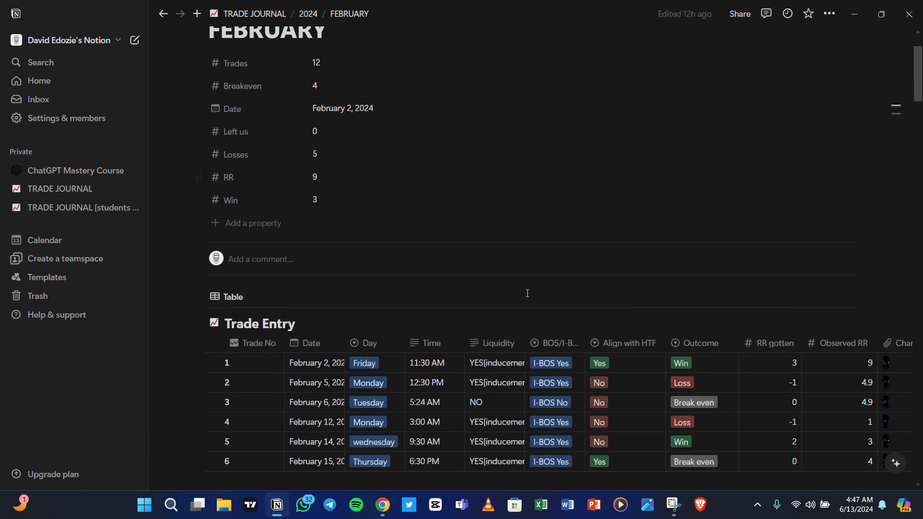
scroll(347, 313, "down", 4)
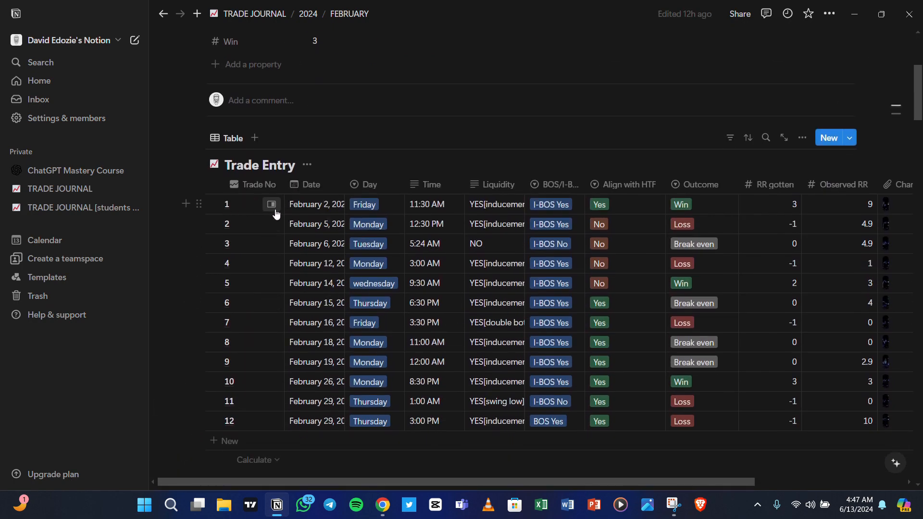
scroll(354, 433, "down", 2)
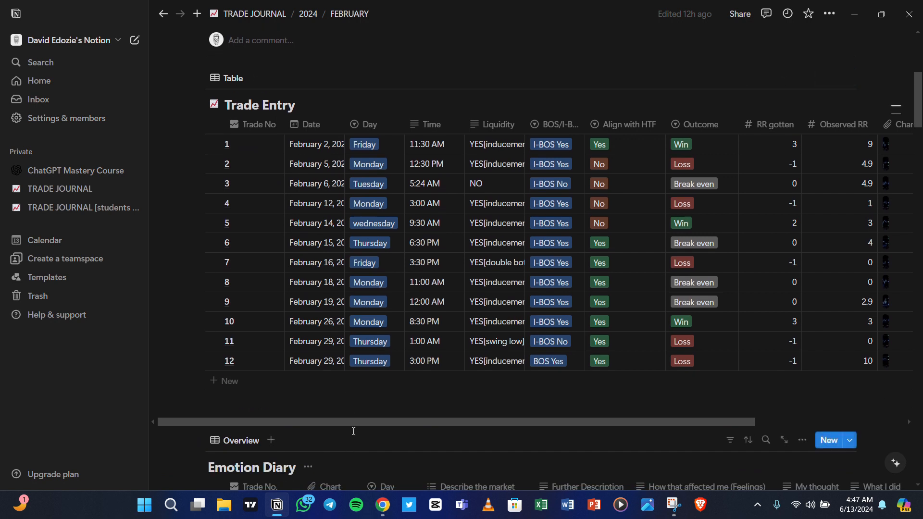
left_click_drag(353, 426, 417, 422)
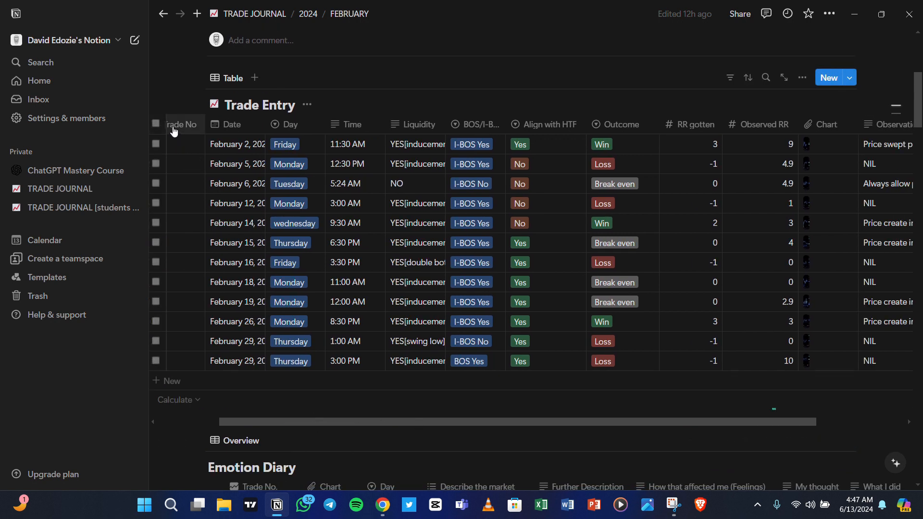
scroll(195, 159, "up", 2)
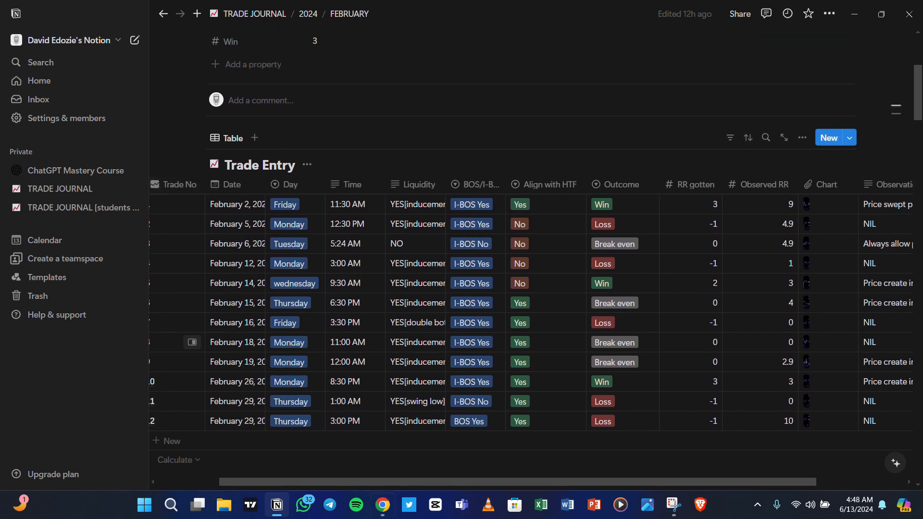
scroll(365, 472, "down", 2)
left_click_drag(384, 423, 356, 420)
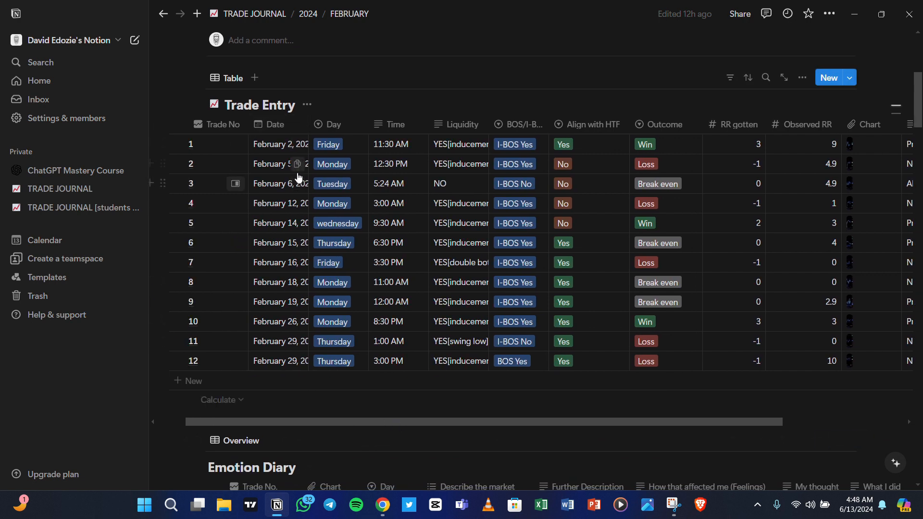
left_click_drag(318, 422, 381, 422)
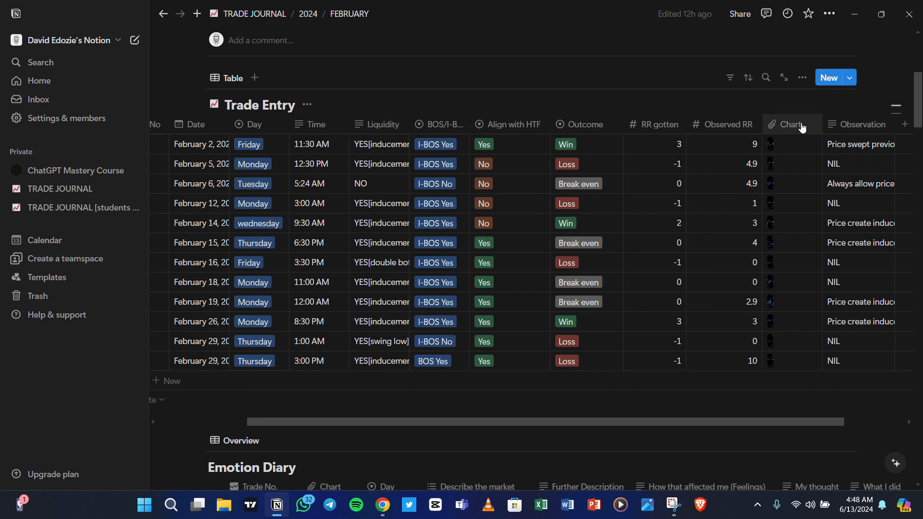
View the chart image attached to the first February trade, close it and look over the Observation column.
left_click(770, 144)
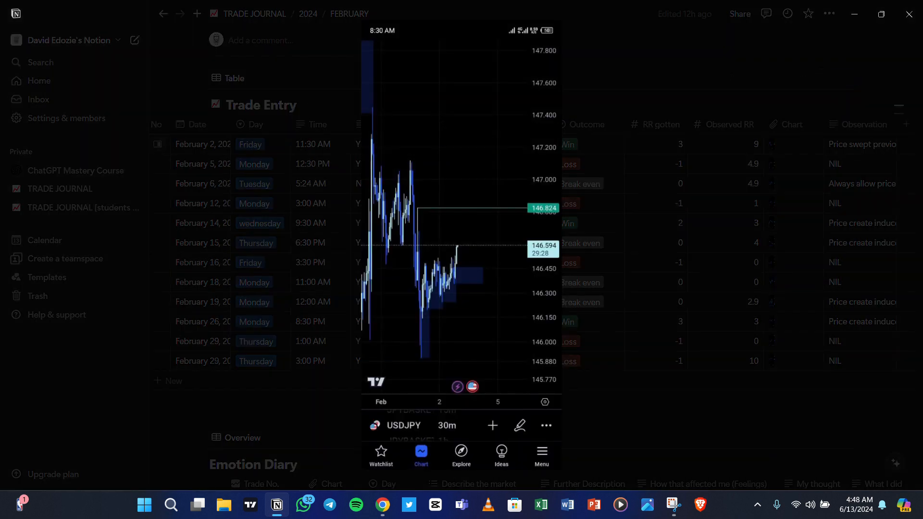
left_click(594, 264)
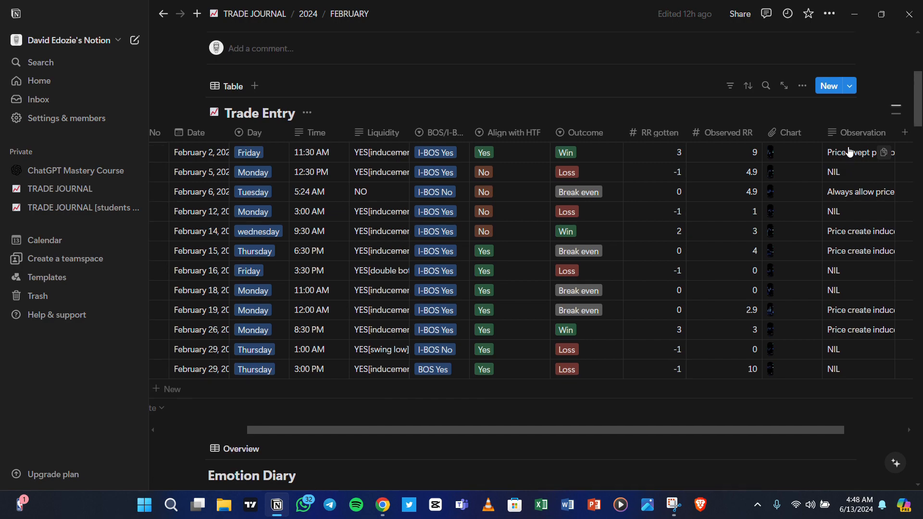
scroll(848, 159, "up", 3)
scroll(847, 180, "down", 5)
scroll(847, 180, "up", 4)
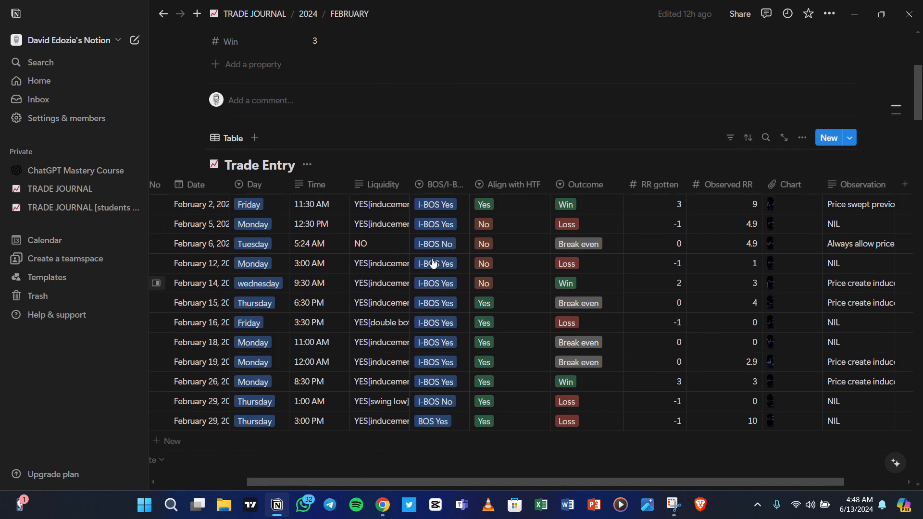
Examine the Emotion Diary table's columns from Trade No. through Consequences, comparing it with the Lesson/Lost Trades table below.
scroll(469, 299, "down", 8)
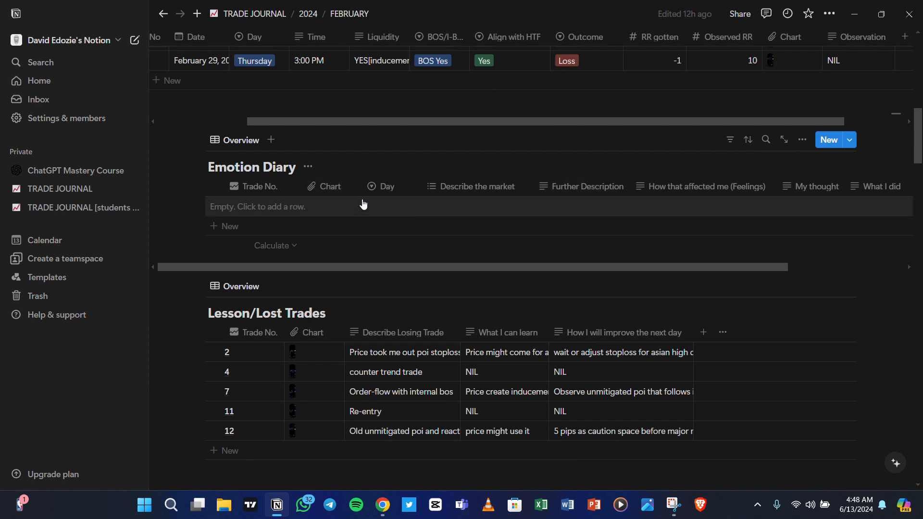
scroll(363, 205, "down", 2)
scroll(400, 203, "right", 3)
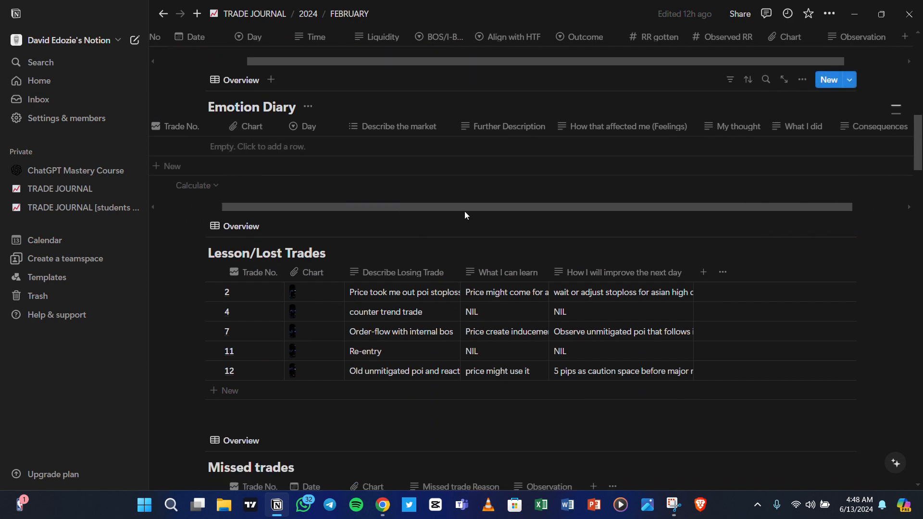
scroll(466, 211, "left", 3)
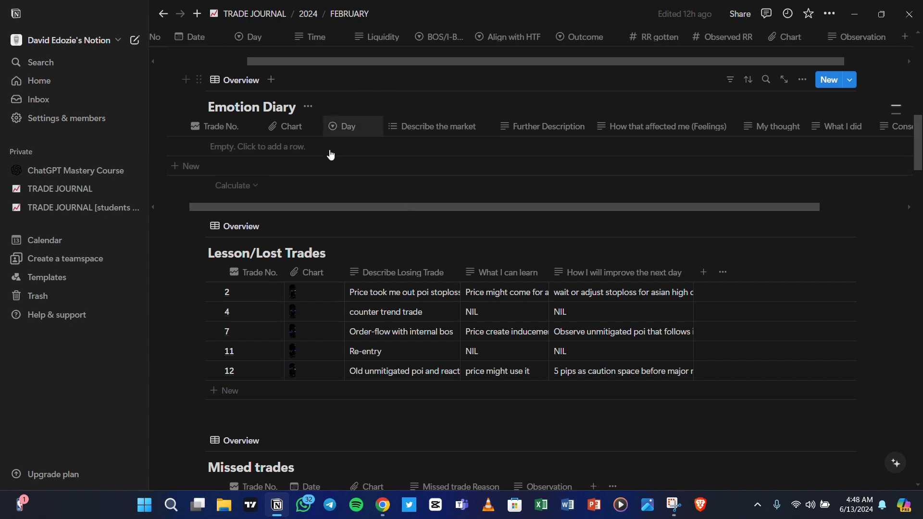
scroll(413, 153, "up", 2)
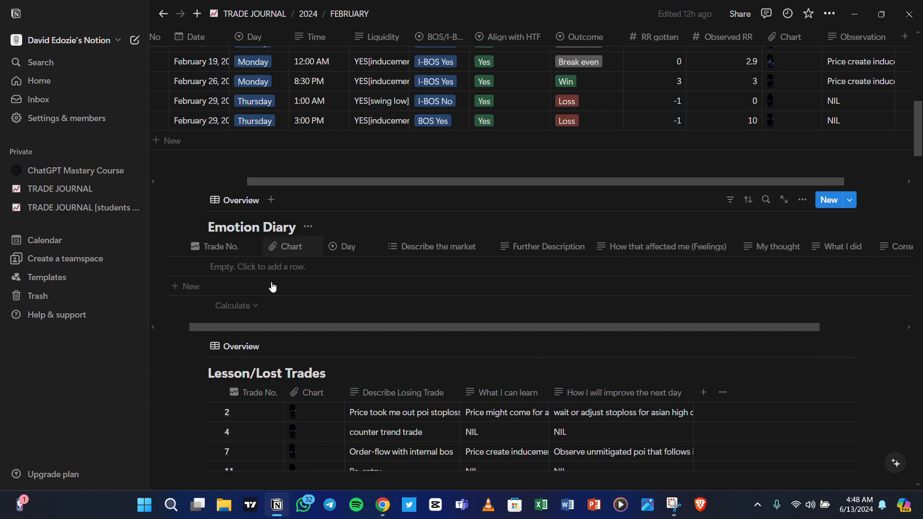
scroll(423, 295, "down", 1)
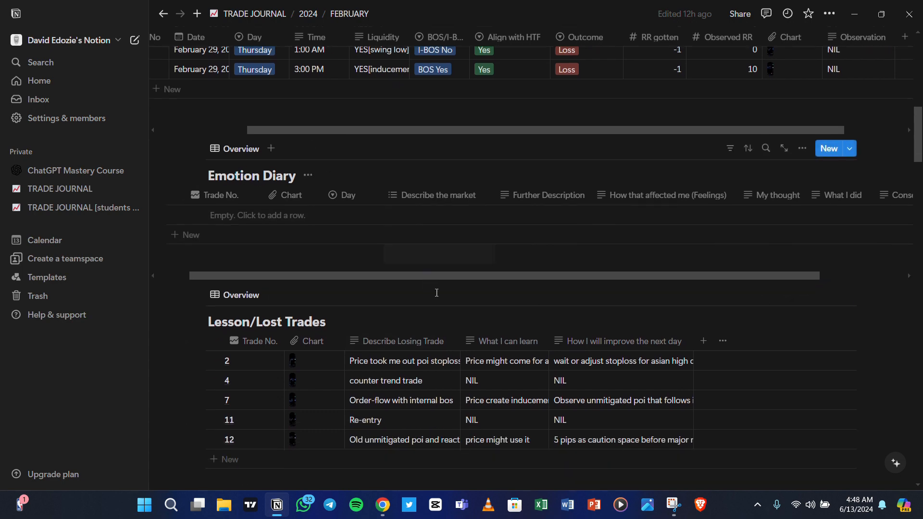
scroll(437, 293, "down", 1)
scroll(452, 298, "up", 2)
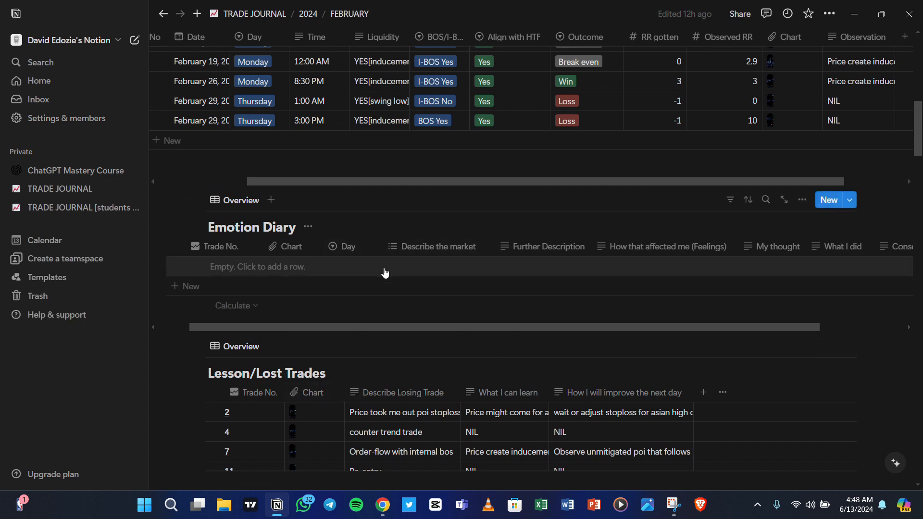
scroll(384, 272, "down", 4)
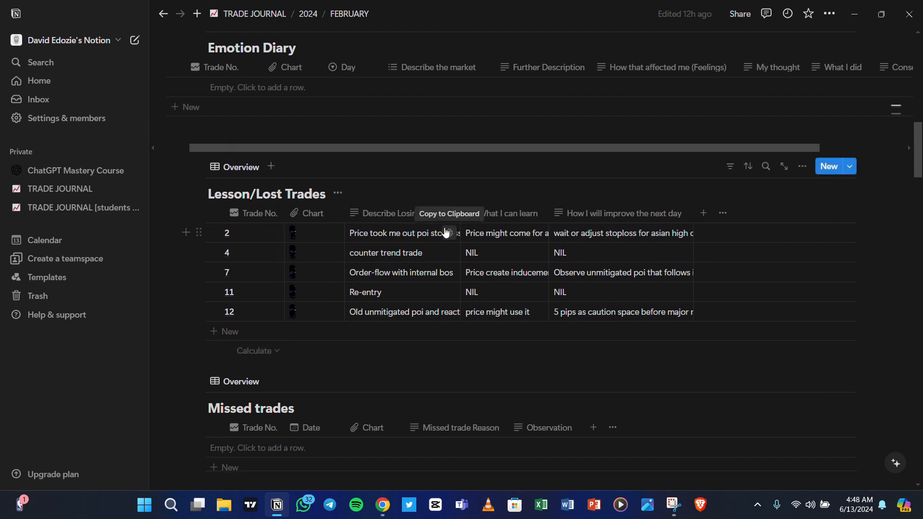
scroll(446, 233, "up", 3)
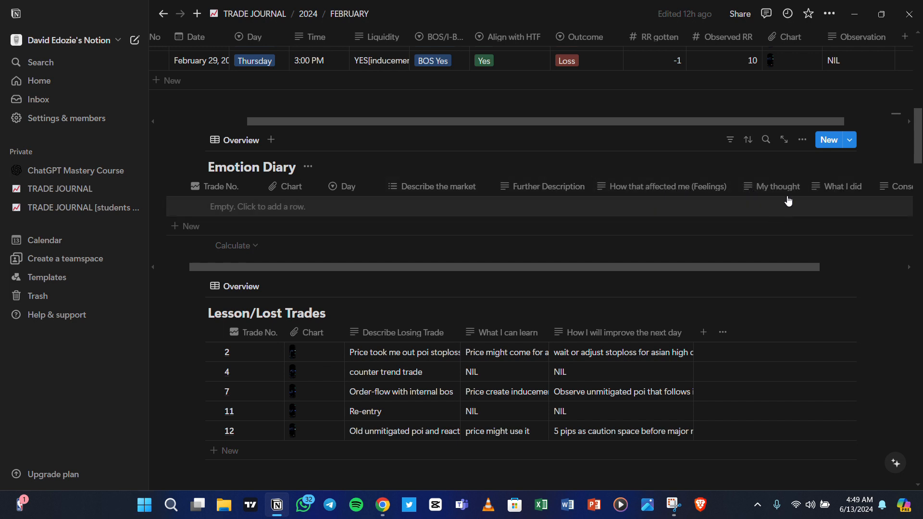
scroll(760, 255, "down", 1)
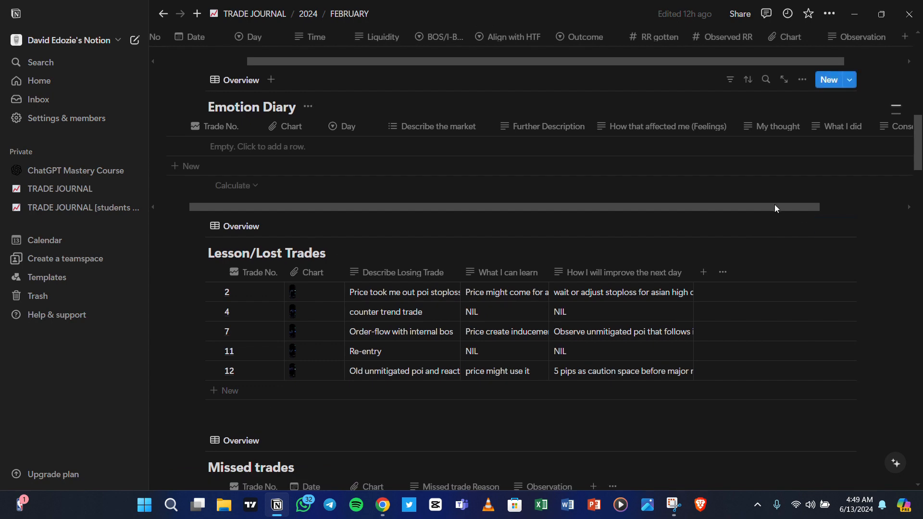
left_click_drag(774, 207, 836, 199)
scroll(837, 109, "down", 2)
scroll(641, 136, "up", 3)
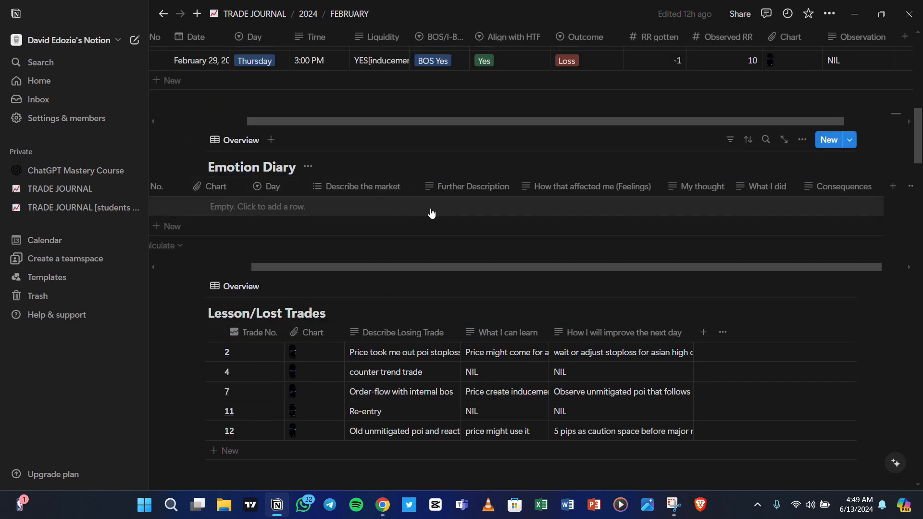
Review the Lesson/Lost Trades table and the Missed trades table on the FEBRUARY page.
scroll(426, 286, "down", 2)
scroll(425, 286, "down", 1)
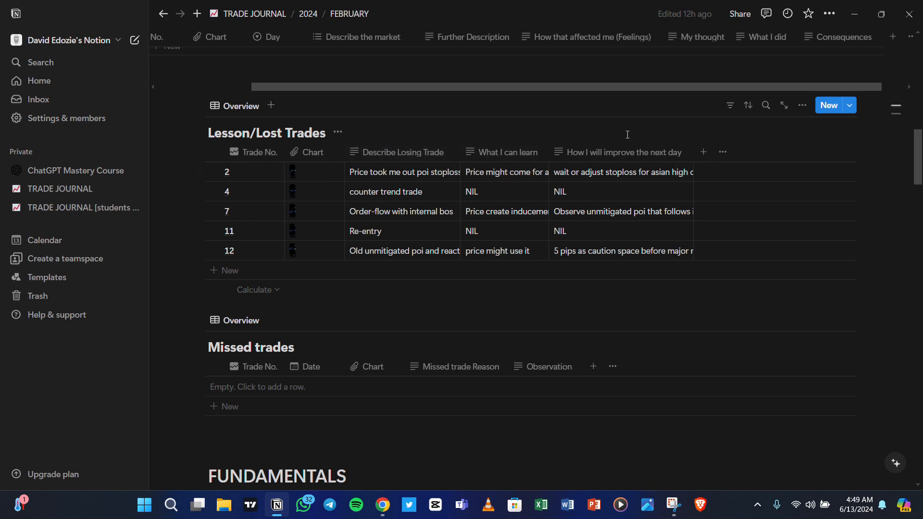
scroll(364, 265, "down", 3)
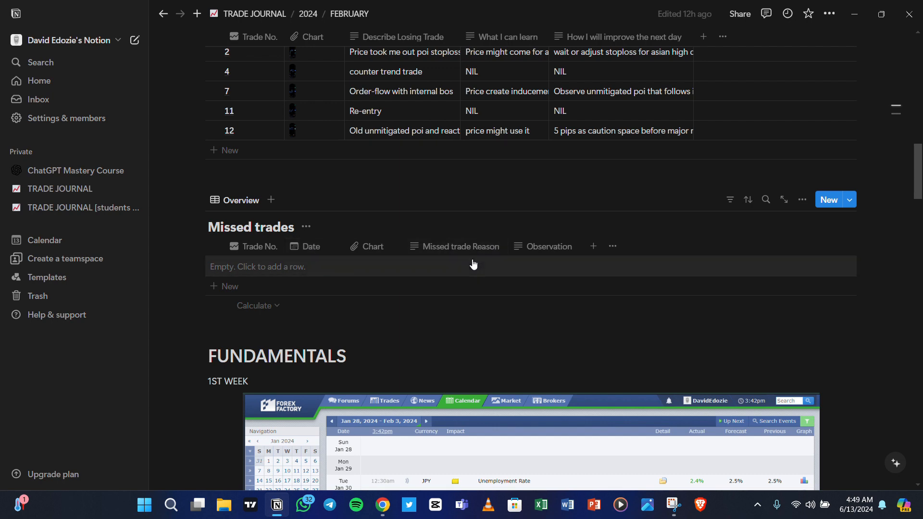
Review the weekly FUNDAMENTALS calendar images on the FEBRUARY page, down to the SENTIMENTALS section.
scroll(507, 272, "down", 5)
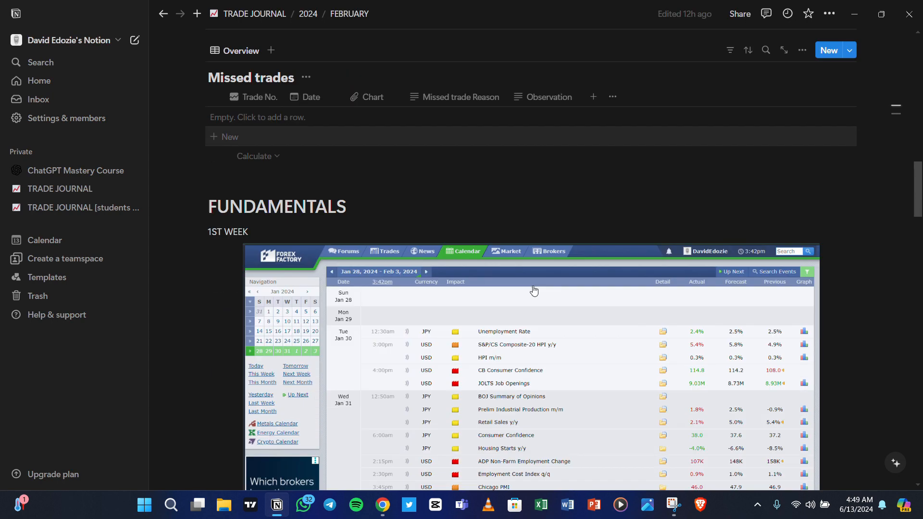
scroll(357, 301, "up", 2)
scroll(356, 301, "down", 4)
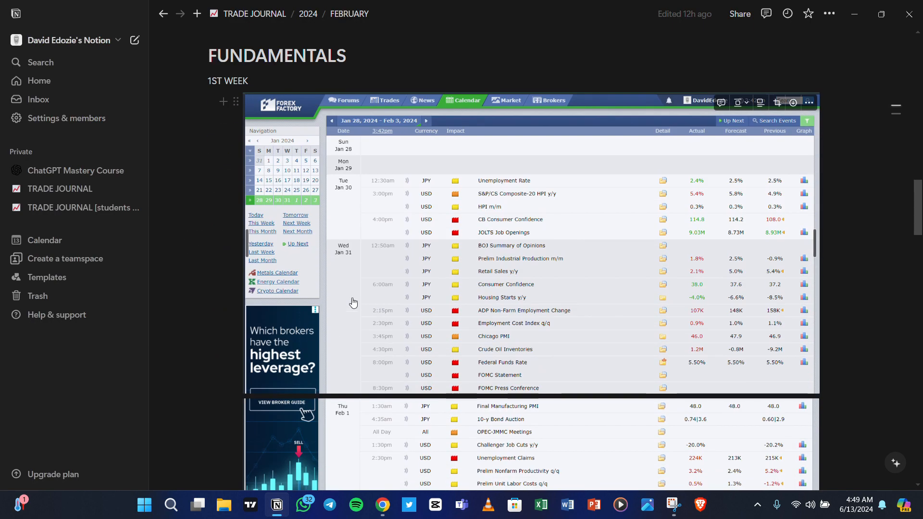
scroll(486, 221, "down", 15)
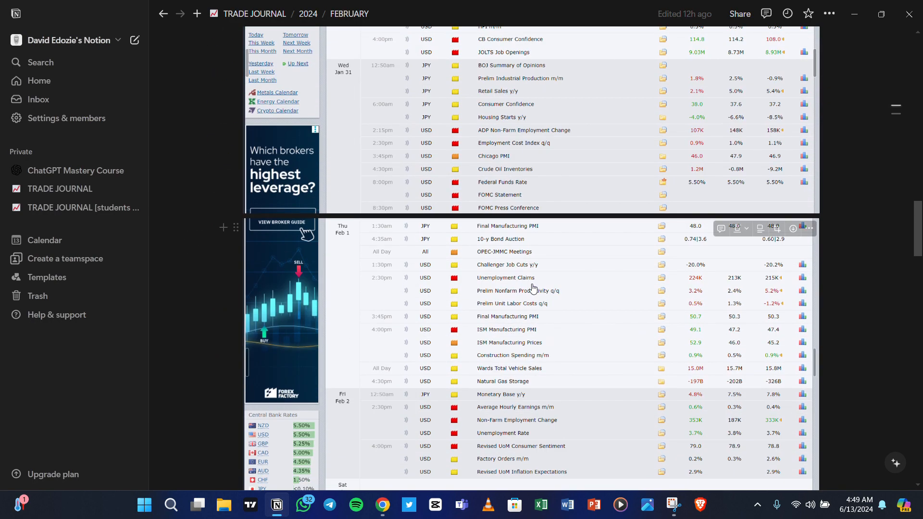
scroll(567, 292, "down", 20)
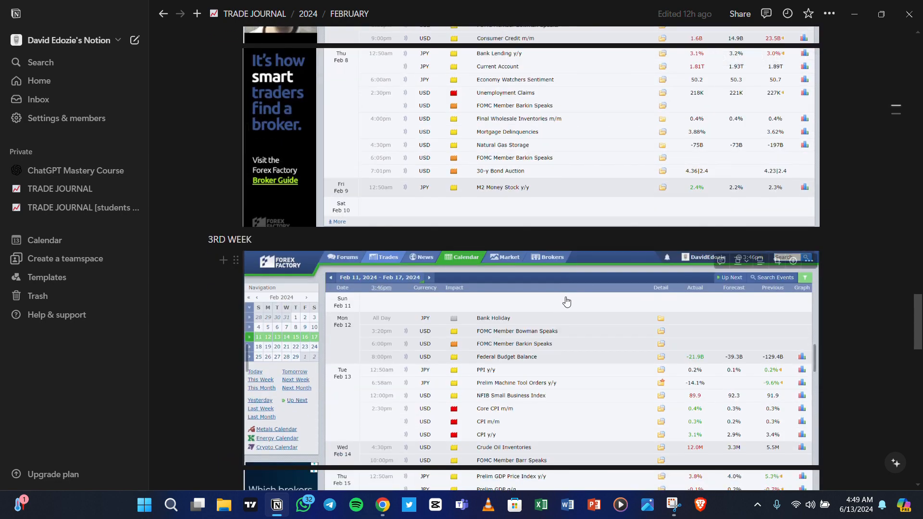
scroll(442, 356, "up", 7)
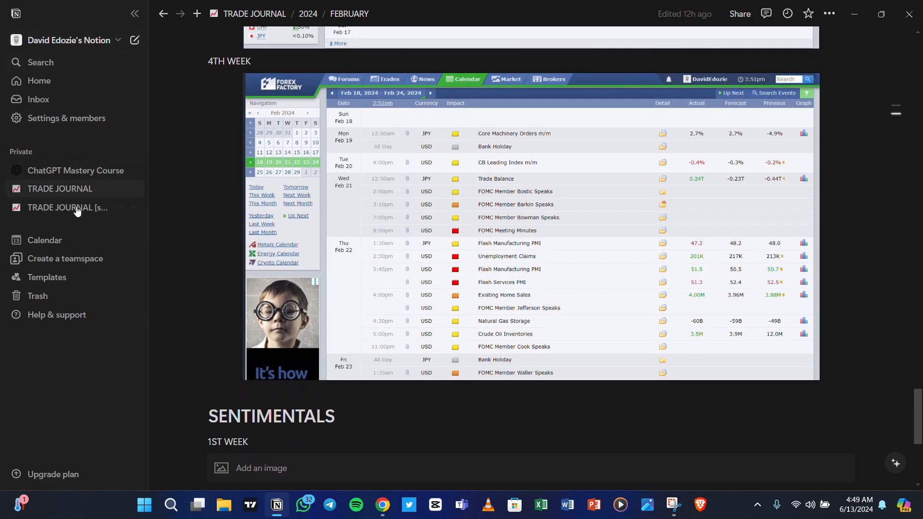
Return to the main TRADE JOURNAL page and open the MAY entry of the 2024 table as a full page.
left_click(82, 190)
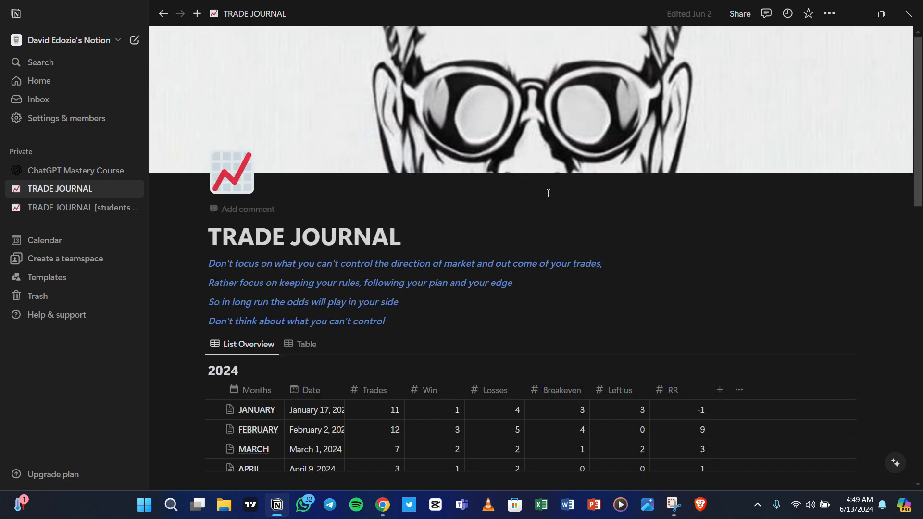
scroll(529, 269, "down", 10)
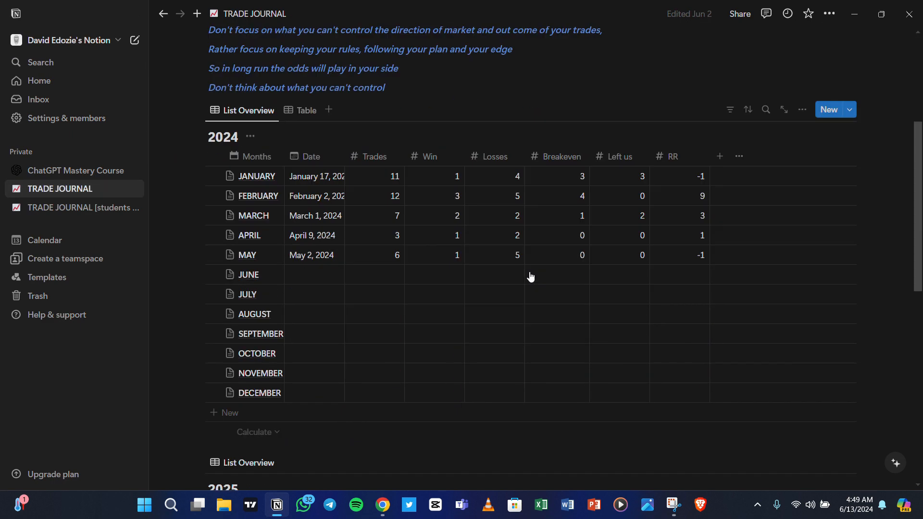
left_click(272, 248)
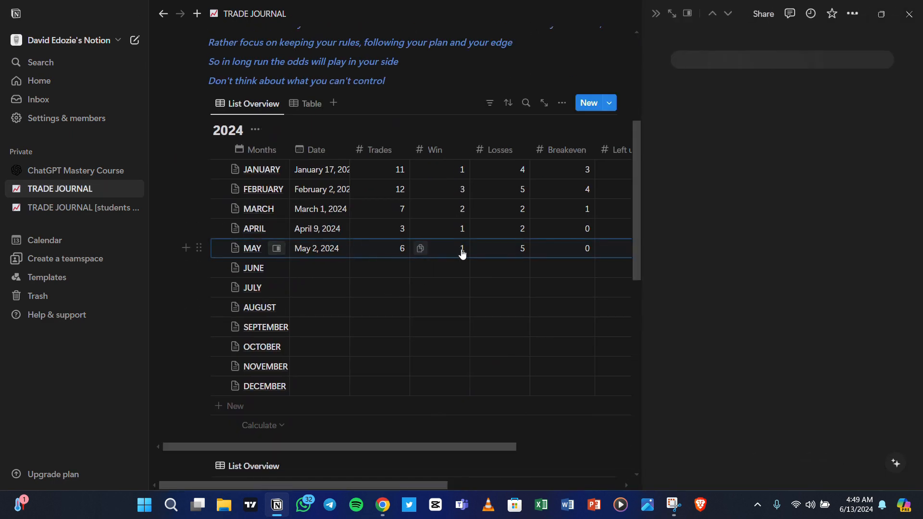
left_click(688, 15)
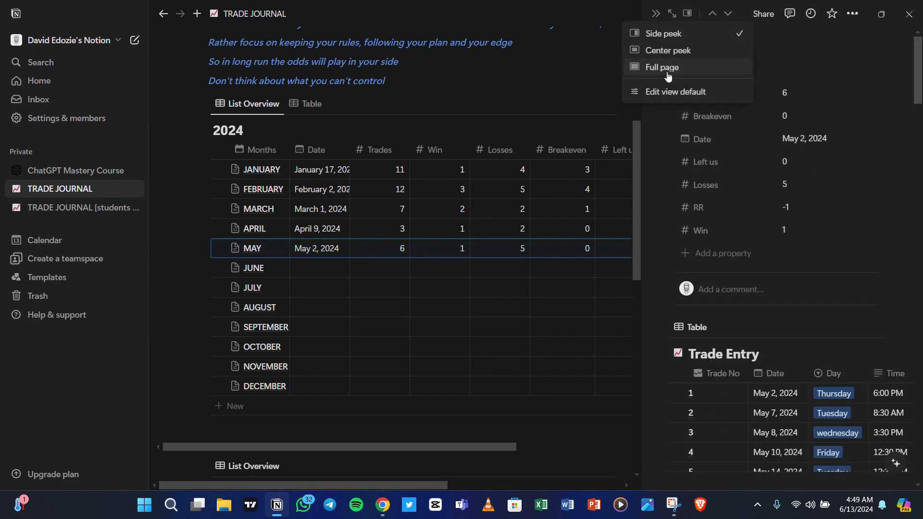
left_click(668, 67)
Look through the MAY page's trade tables, weekly FUNDAMENTALS calendars and SENTIMENTALS reports.
scroll(385, 354, "down", 13)
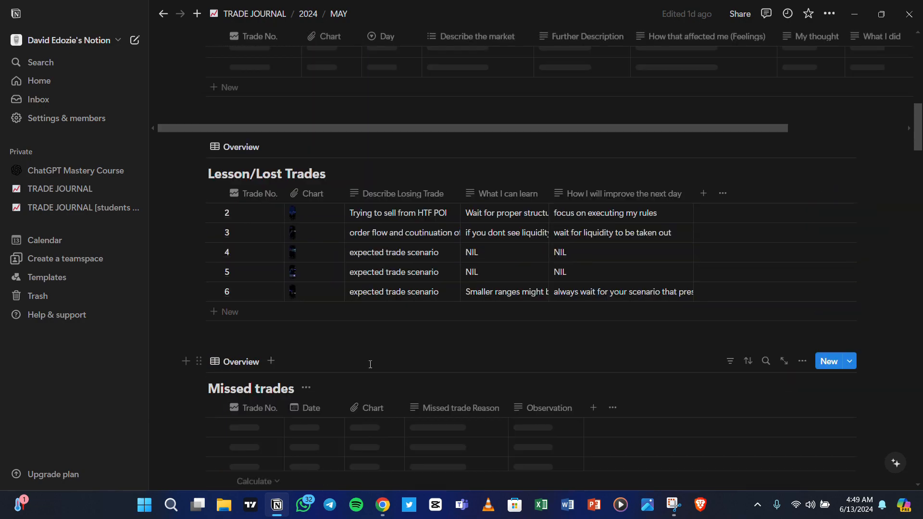
scroll(370, 364, "down", 20)
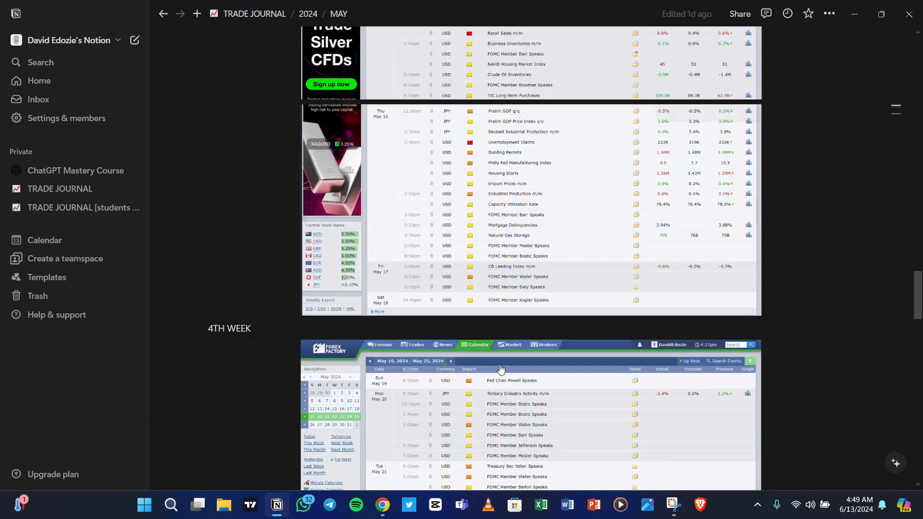
scroll(500, 369, "down", 20)
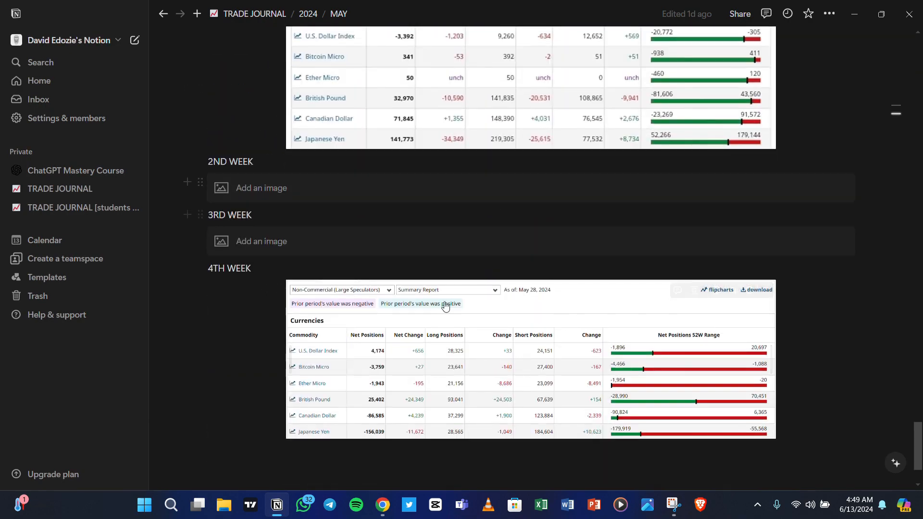
scroll(526, 196, "up", 5)
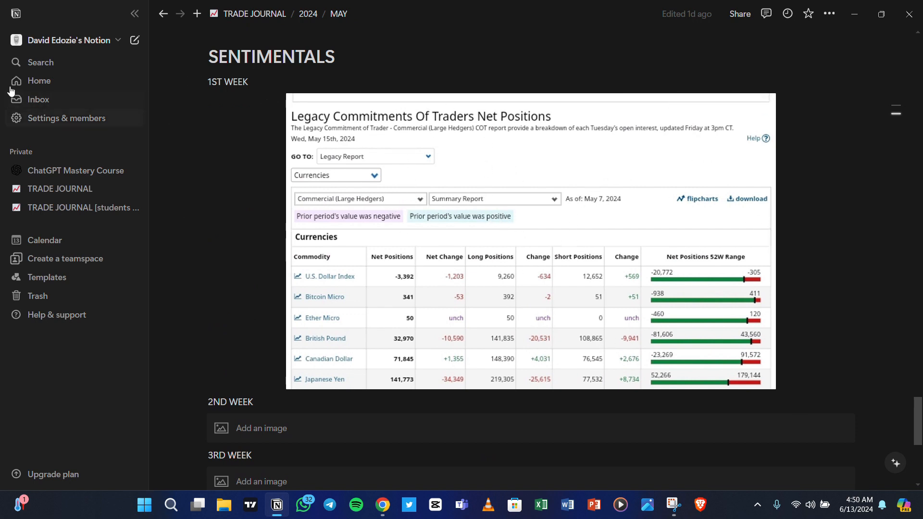
scroll(502, 280, "up", 4)
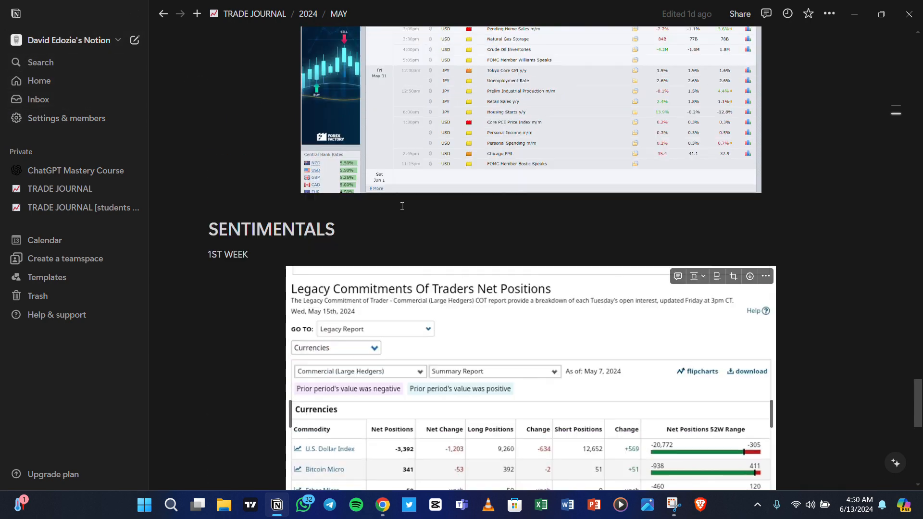
Return to the main TRADE JOURNAL page and compare the 2024 and 2025 monthly overview tables.
left_click(69, 194)
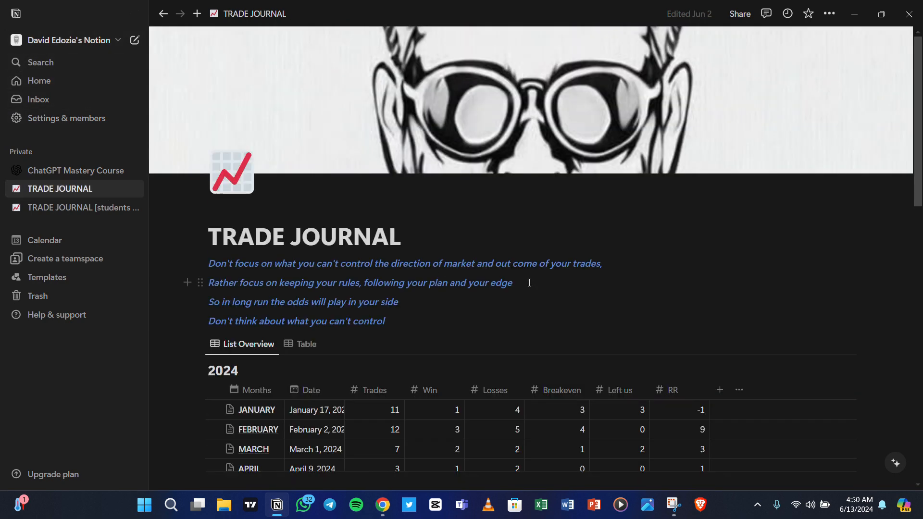
scroll(515, 178, "down", 10)
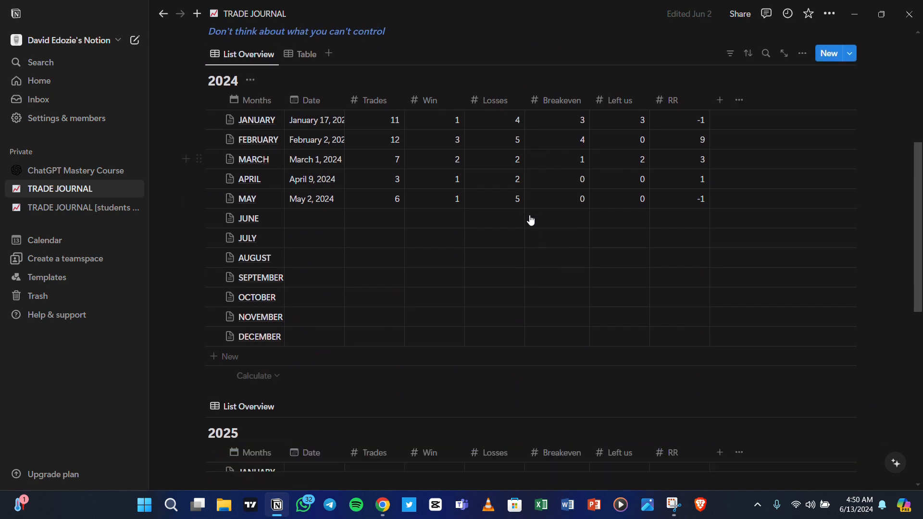
scroll(523, 182, "up", 4)
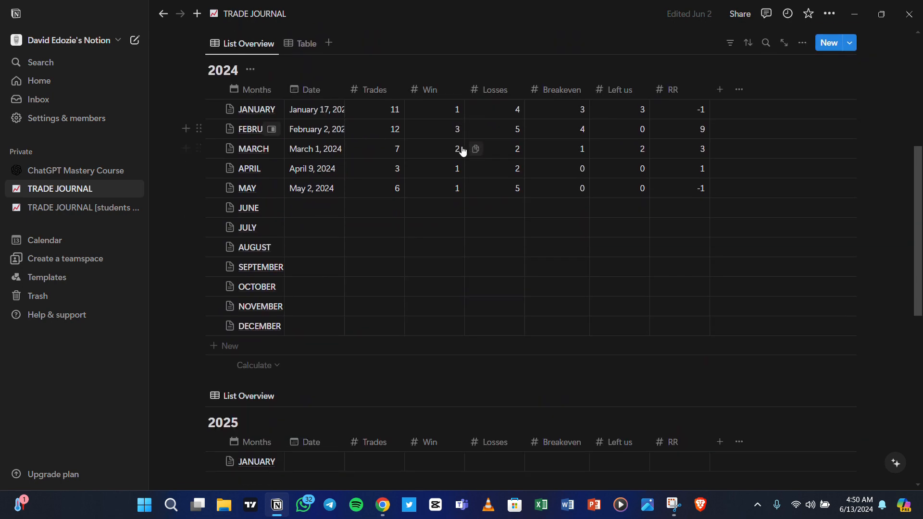
scroll(426, 348, "down", 5)
scroll(425, 348, "down", 1)
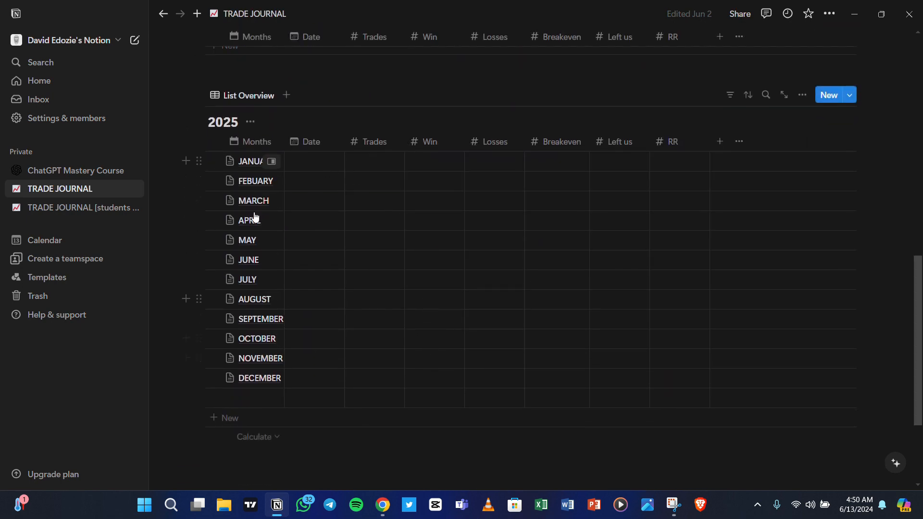
scroll(529, 207, "up", 8)
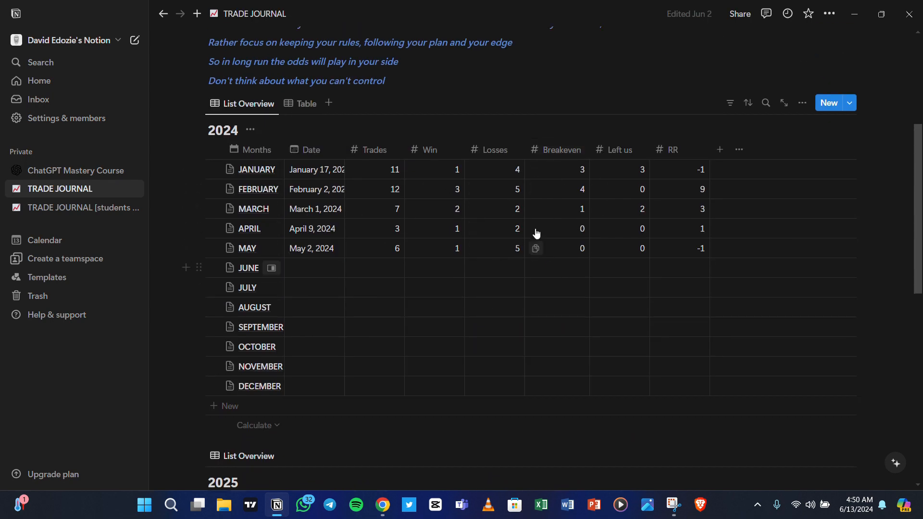
scroll(517, 305, "down", 6)
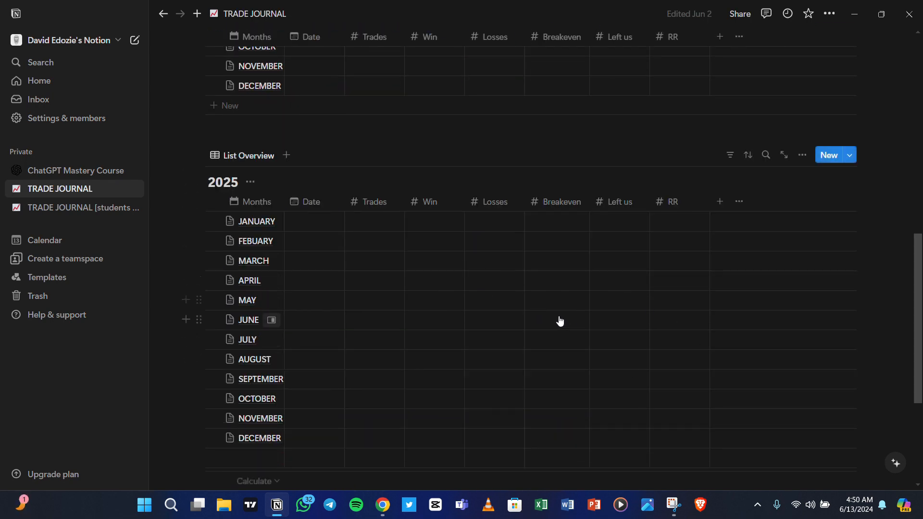
scroll(558, 319, "up", 5)
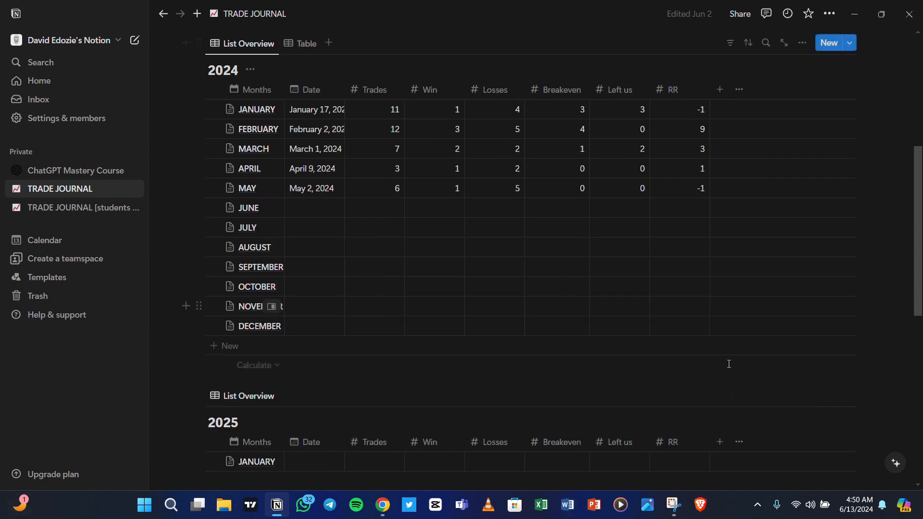
scroll(414, 256, "up", 6)
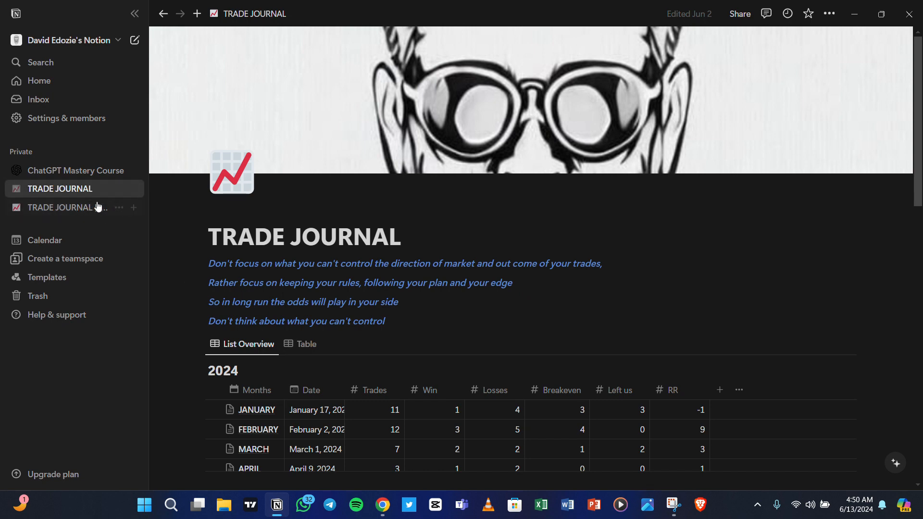
Open the TRADE JOURNAL [students copy] page and delete "[students copy]" from its title.
left_click(60, 208)
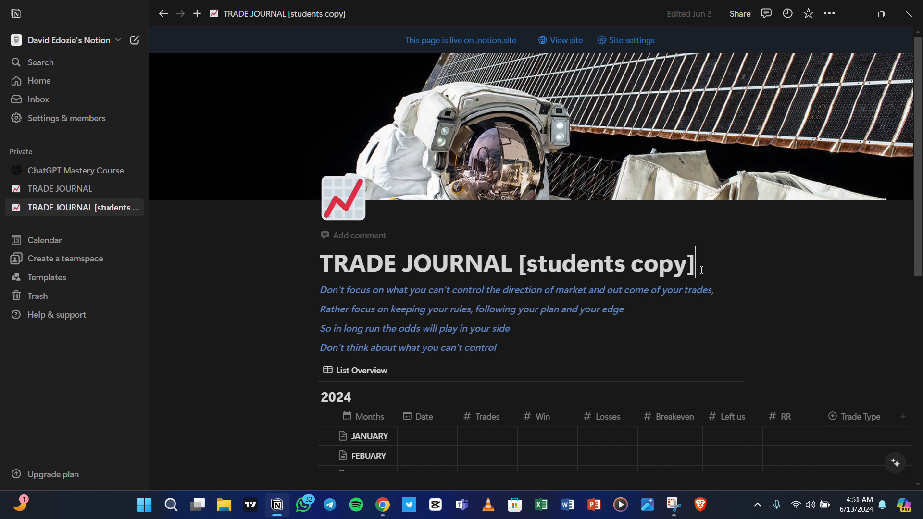
key("BackSpace")
key("BackSpace")
key("BackSpace")
key("BackSpace")
key("BackSpace")
key("BackSpace")
key("BackSpace")
key("BackSpace")
key("BackSpace")
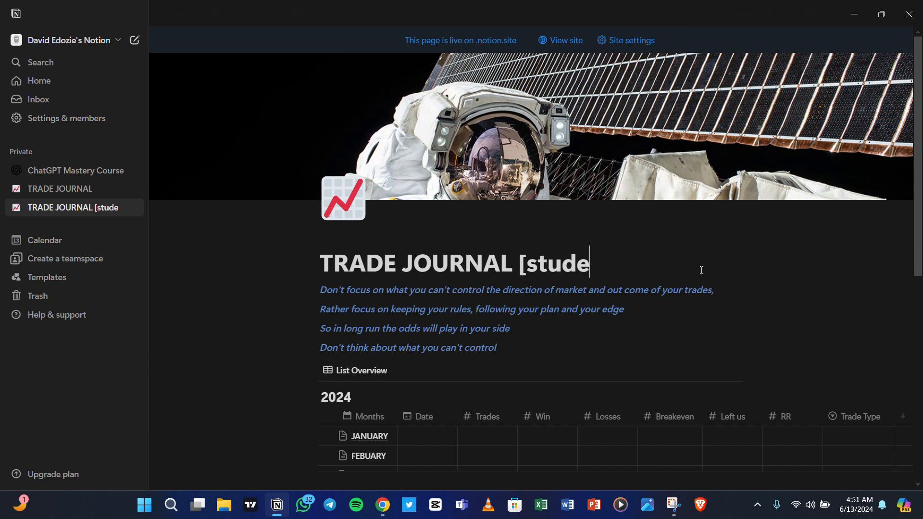
key("BackSpace")
key("BackSpace")
key("BackSpace")
key("BackSpace")
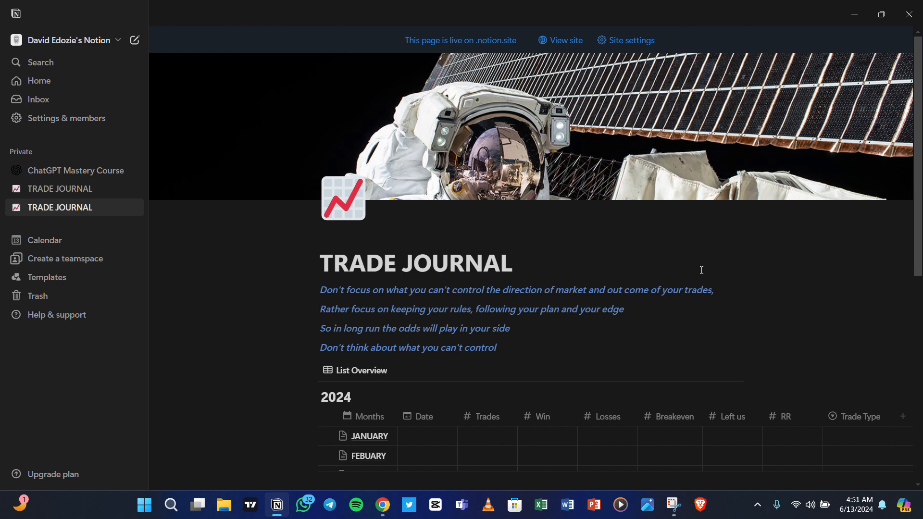
Retype the ending of the page title so it reads "TRADE JOURNAL [students copy]".
type("stu")
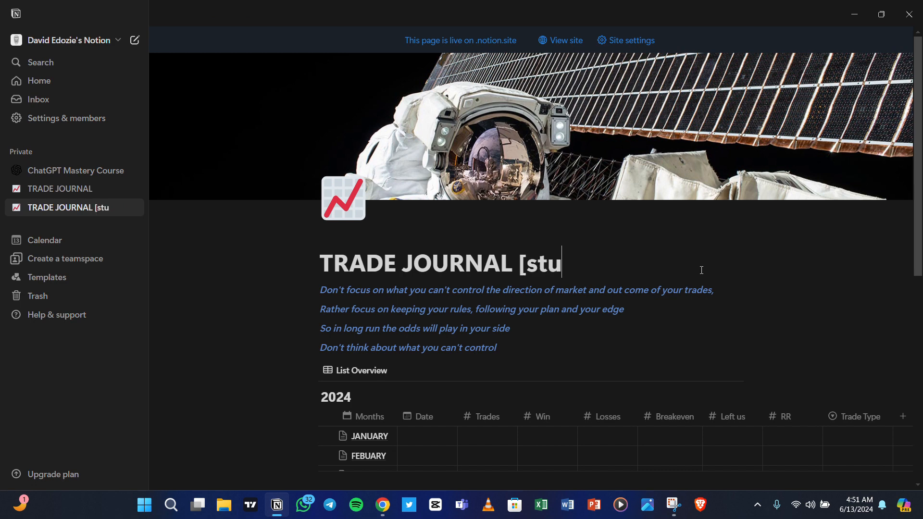
type("dentd ")
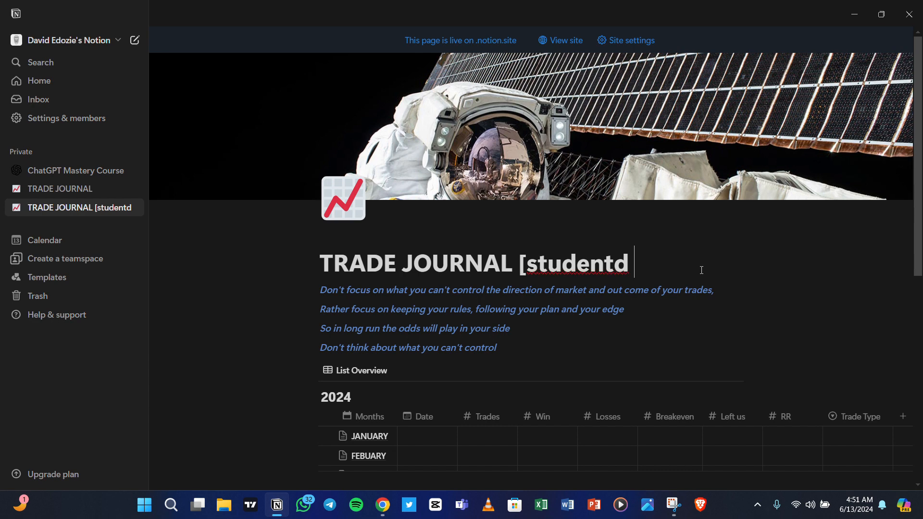
type("copy")
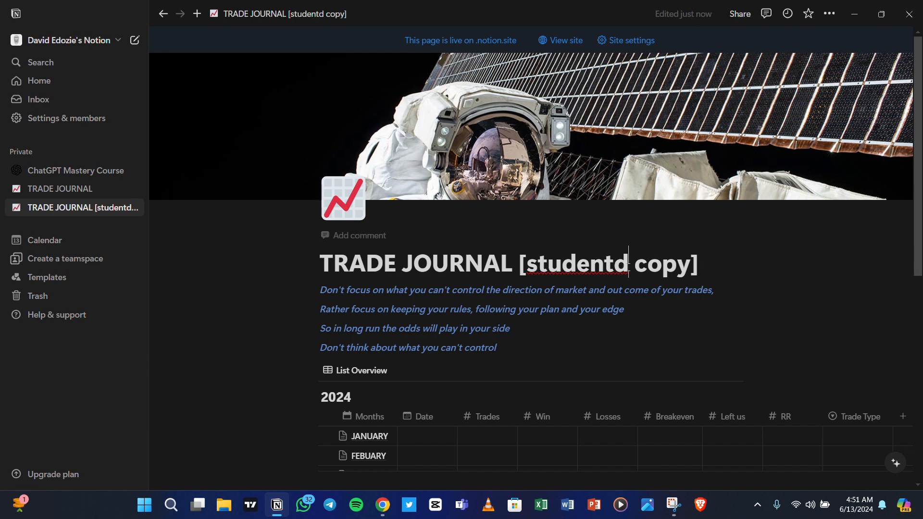
key("BackSpace")
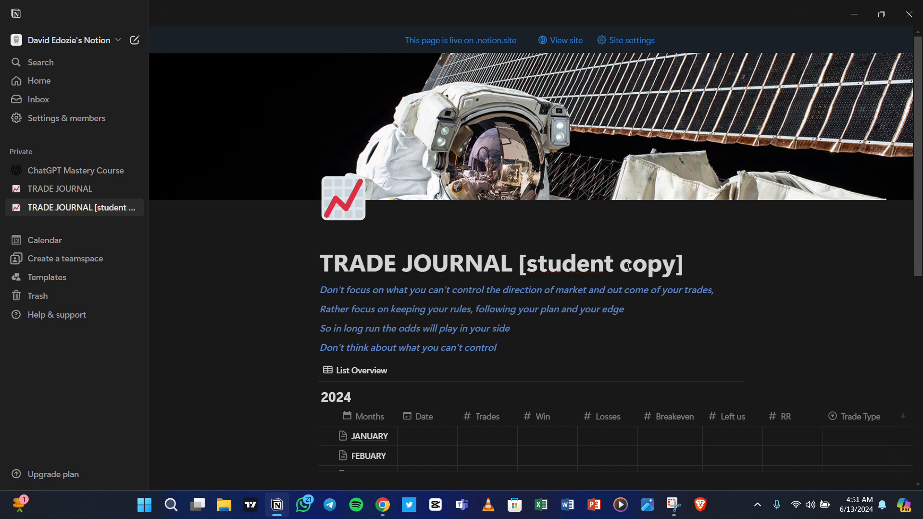
type("s")
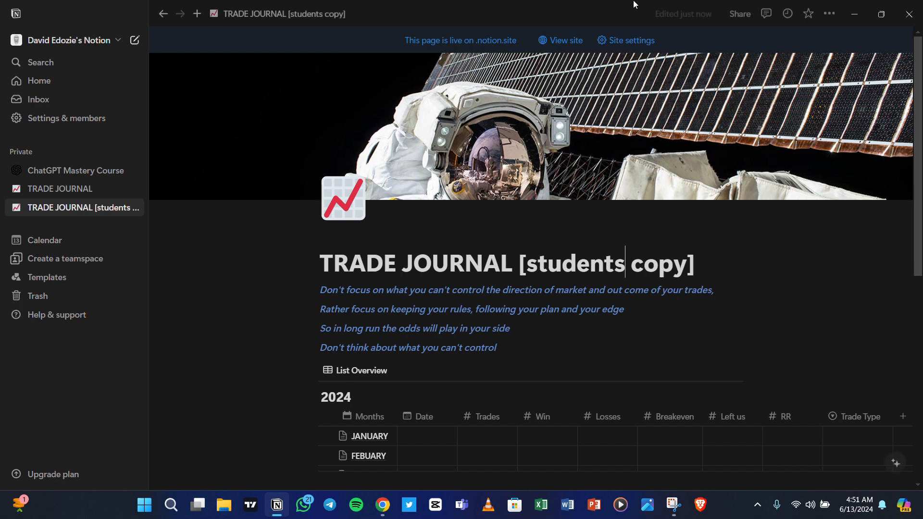
Go back to the main TRADE JOURNAL page and look over its 2024 overview table.
left_click(50, 190)
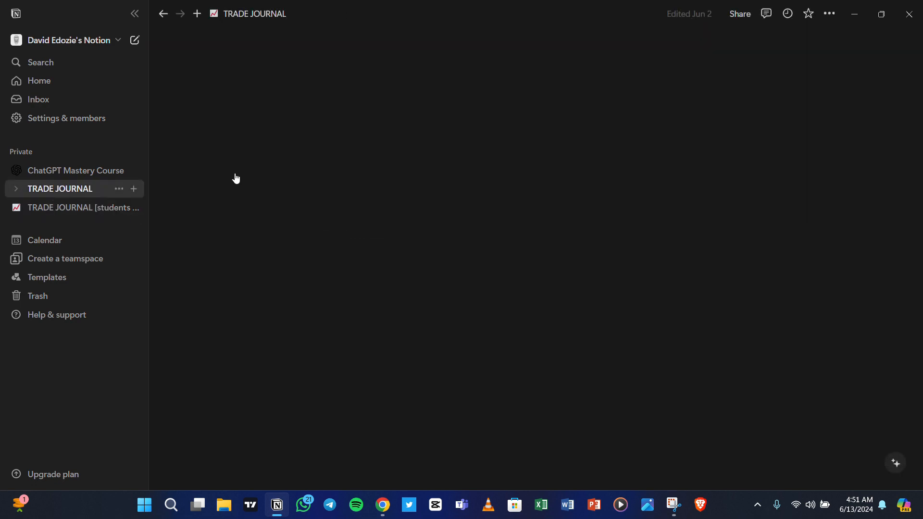
scroll(305, 222, "down", 4)
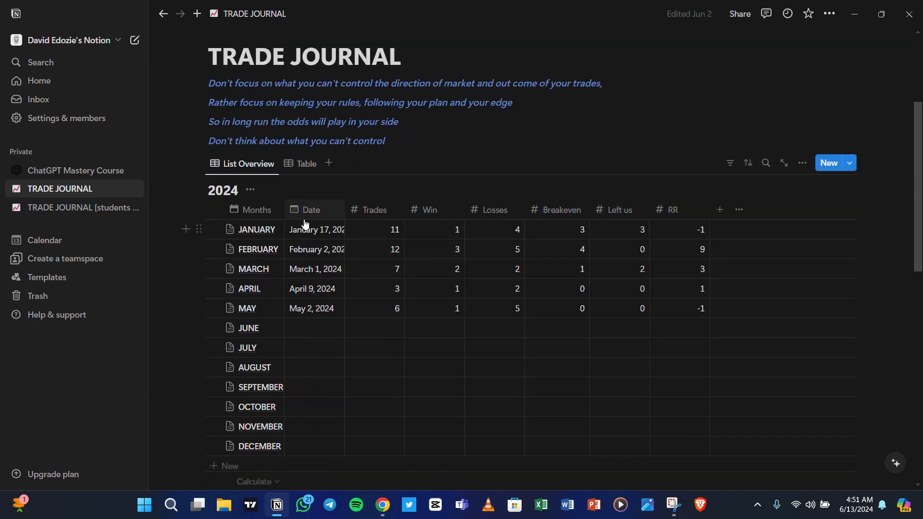
scroll(336, 252, "down", 4)
scroll(424, 290, "up", 2)
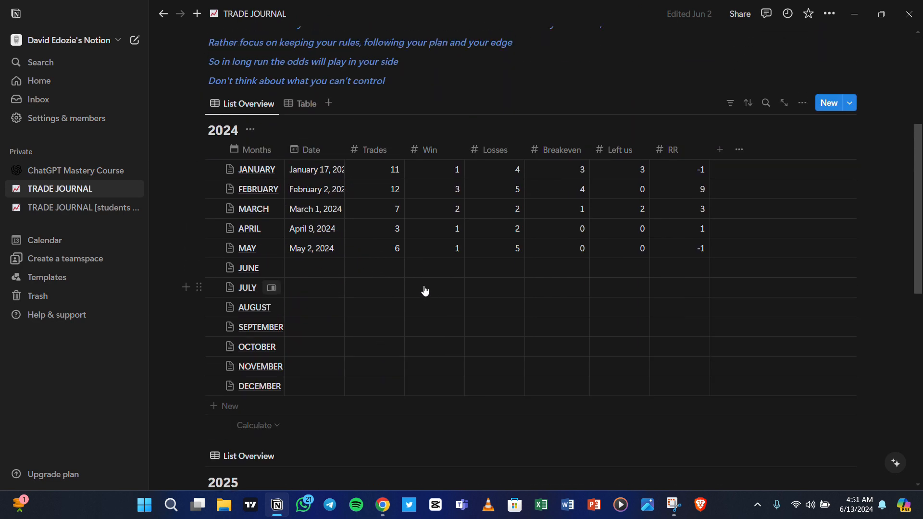
scroll(346, 282, "up", 3)
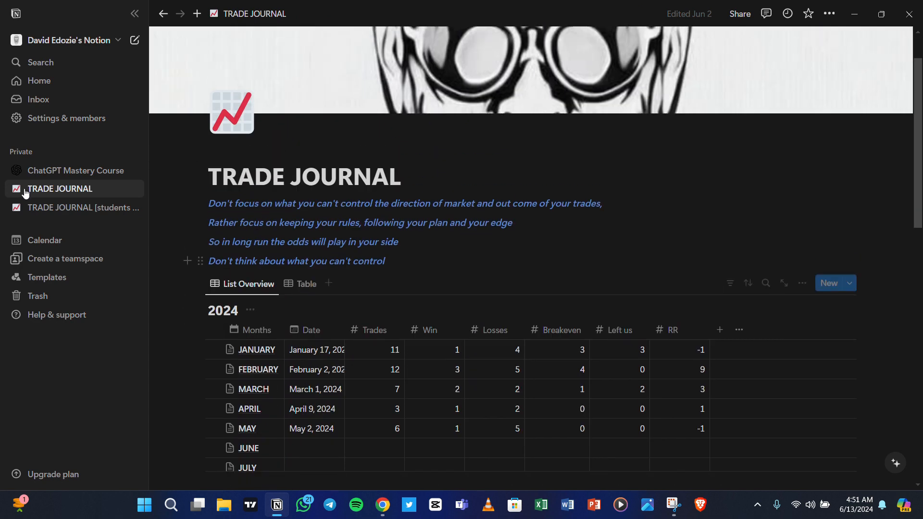
Create a new private page and title it "TRADE JOURNAL".
left_click(135, 41)
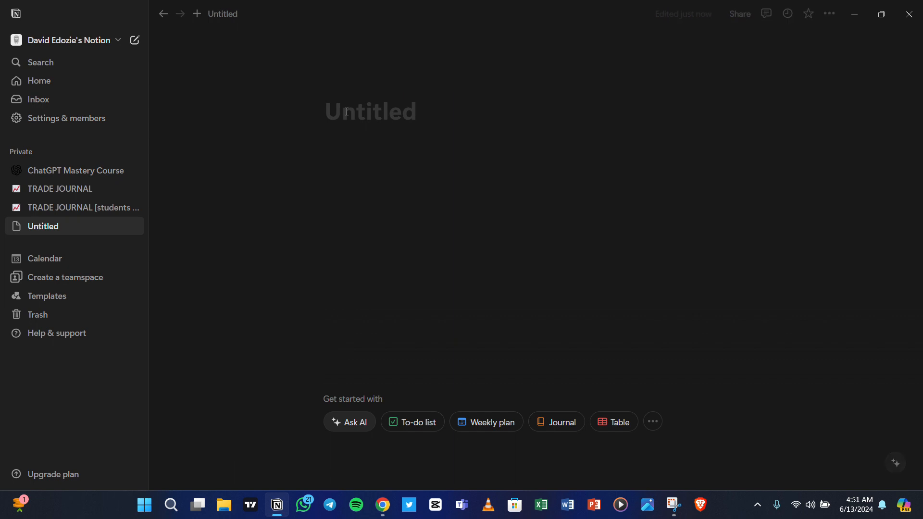
type("TRADE")
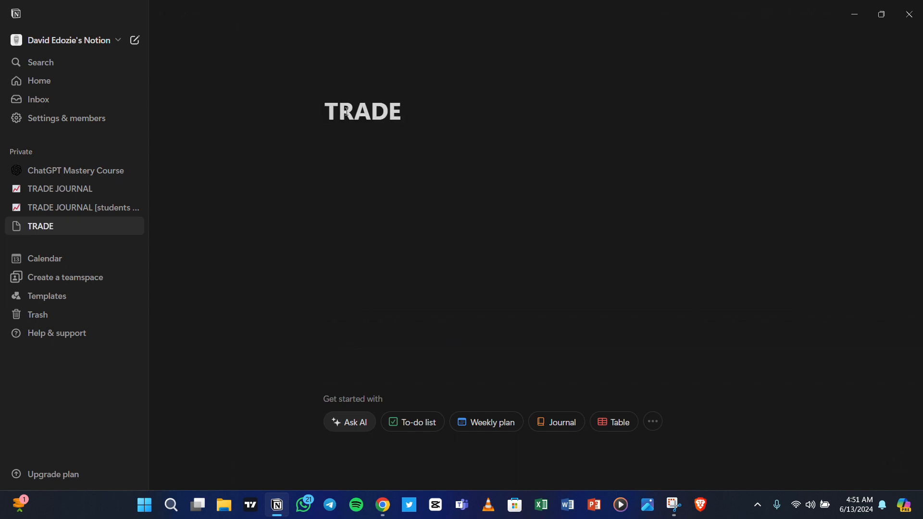
type(" JOU")
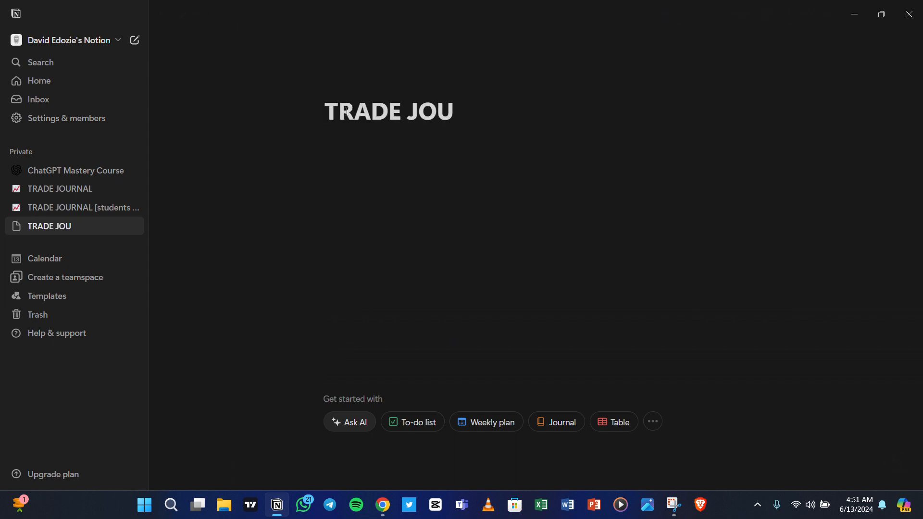
type("RNAL")
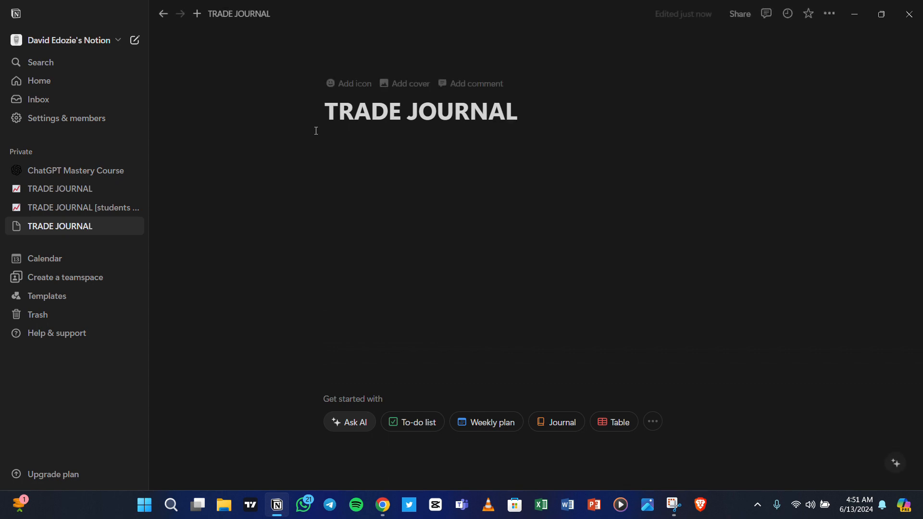
left_click(395, 85)
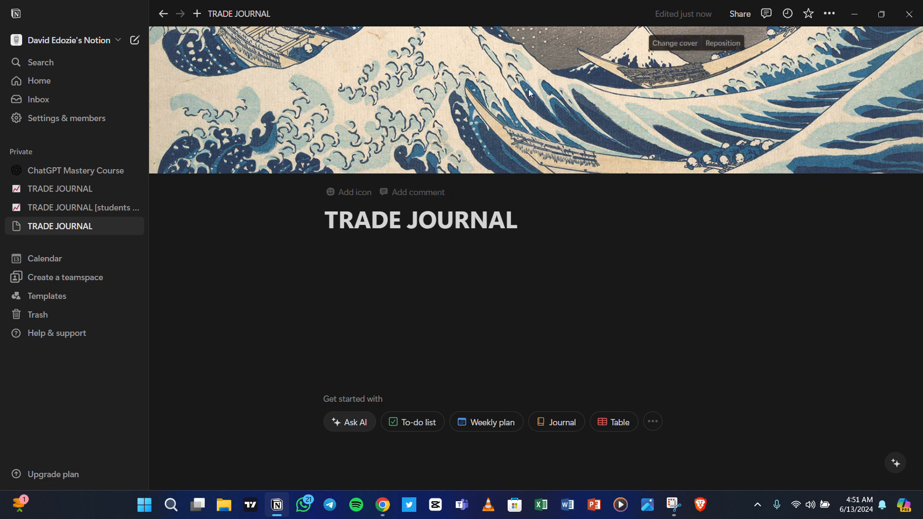
left_click(682, 44)
scroll(620, 187, "down", 3)
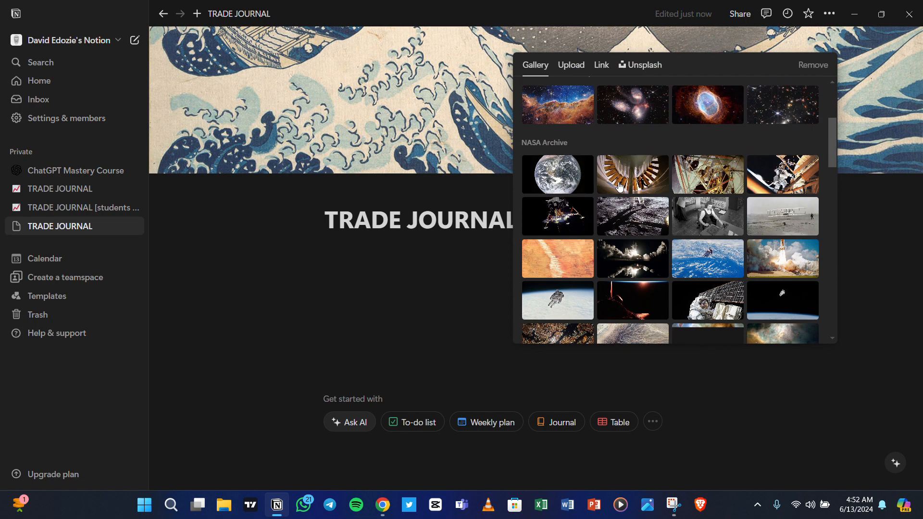
scroll(620, 187, "up", 2)
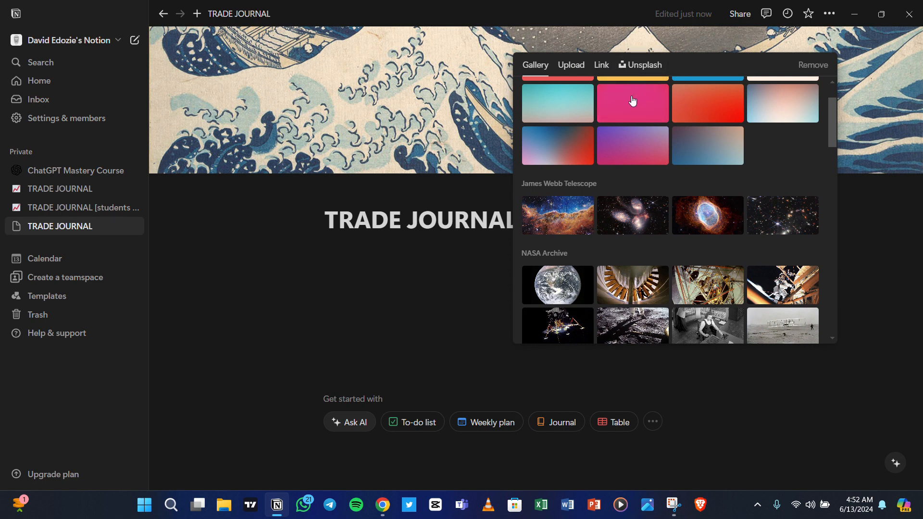
scroll(629, 106, "up", 2)
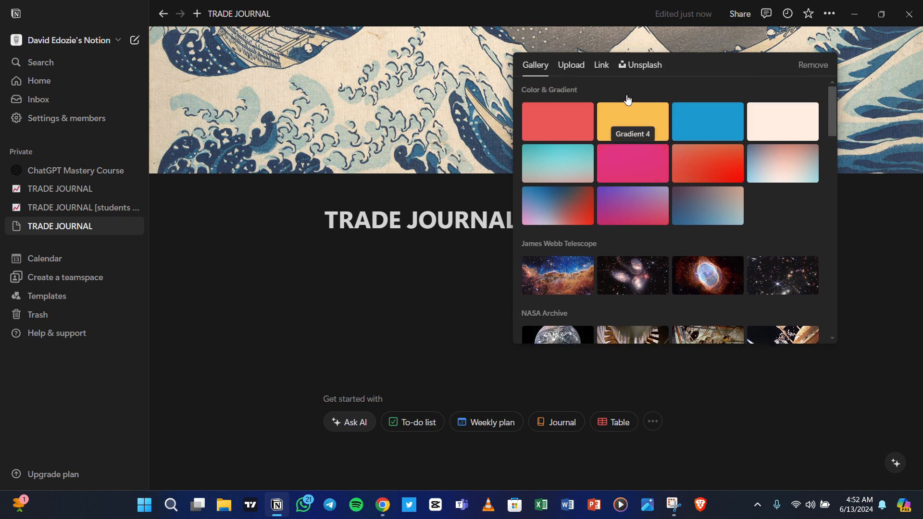
left_click(576, 65)
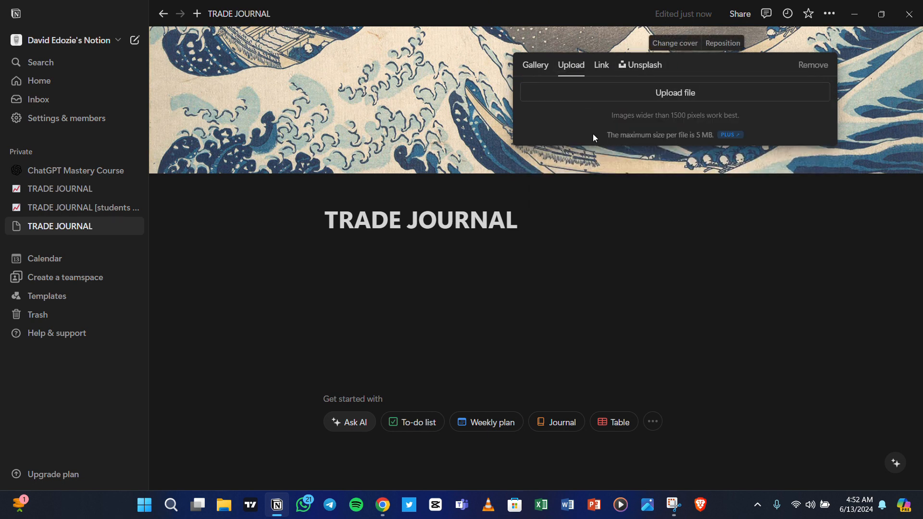
left_click(647, 100)
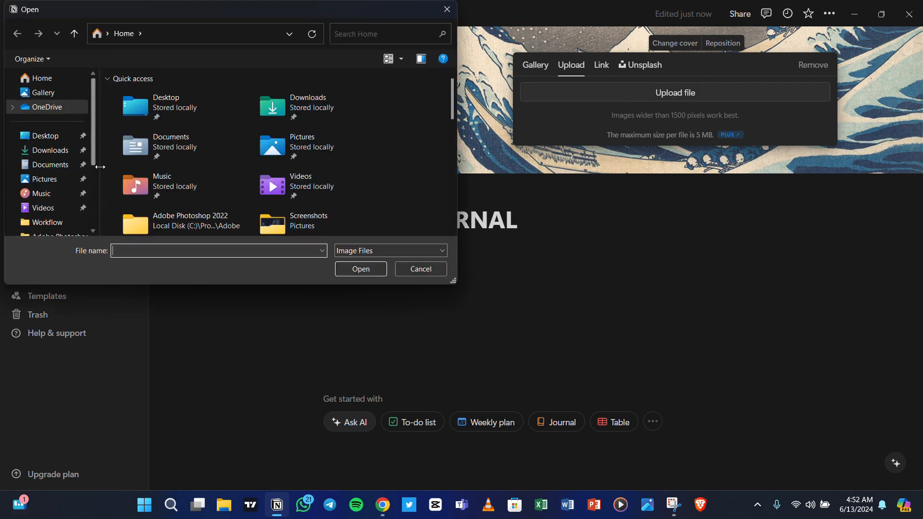
left_click(57, 91)
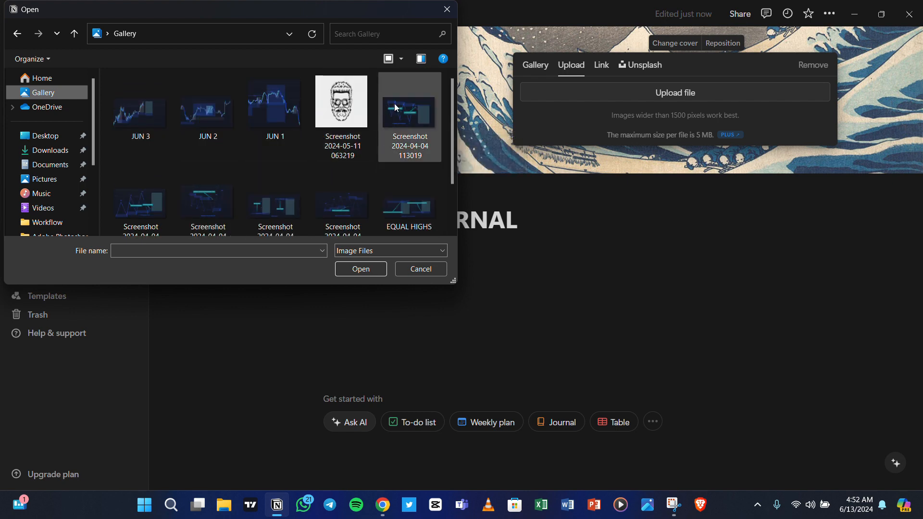
scroll(155, 152, "down", 2)
left_click(150, 133)
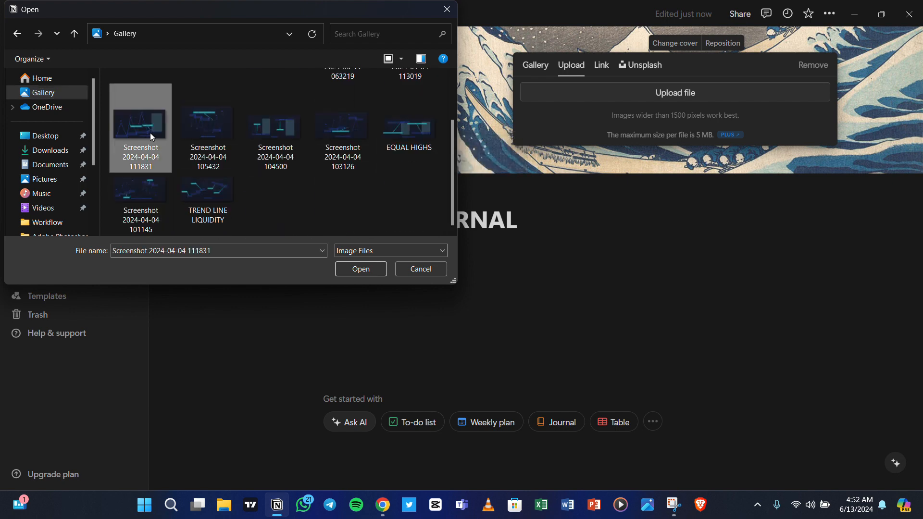
left_click(364, 269)
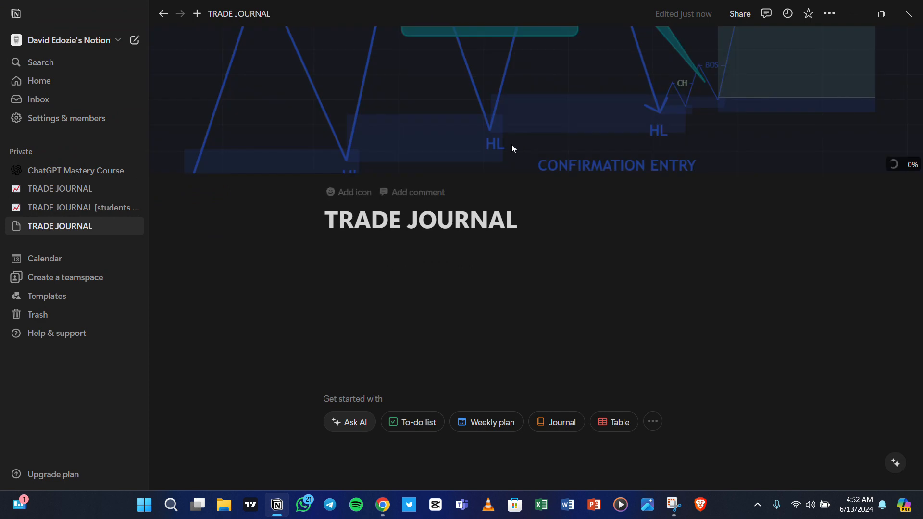
Add a page icon and set it to the recently used red rising-chart emoji.
left_click(356, 192)
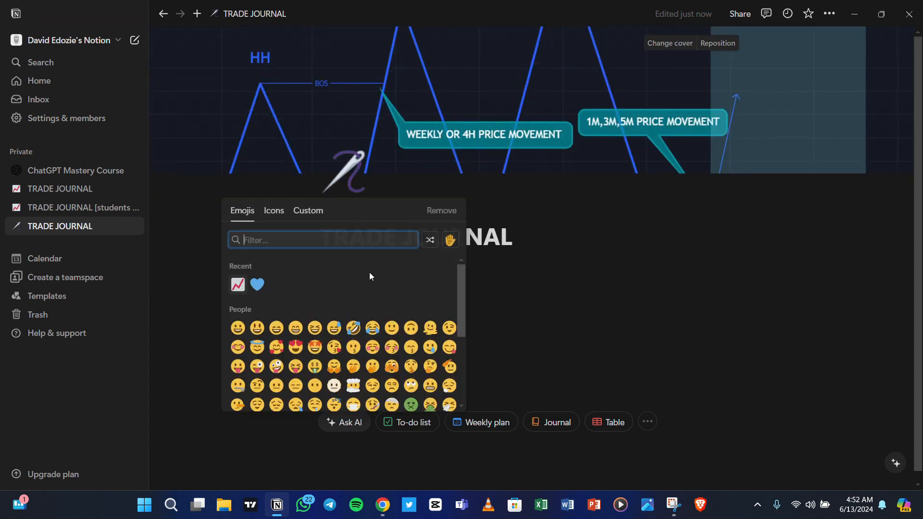
left_click(232, 288)
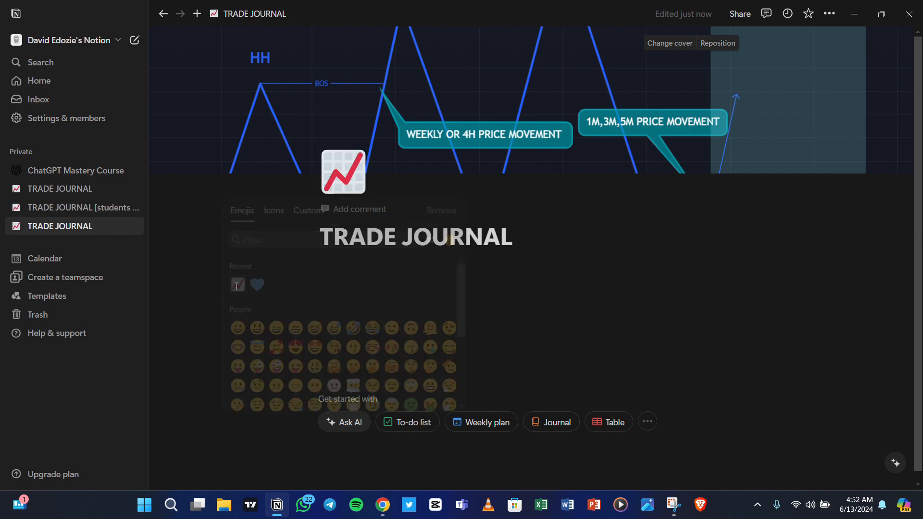
scroll(541, 311, "down", 1)
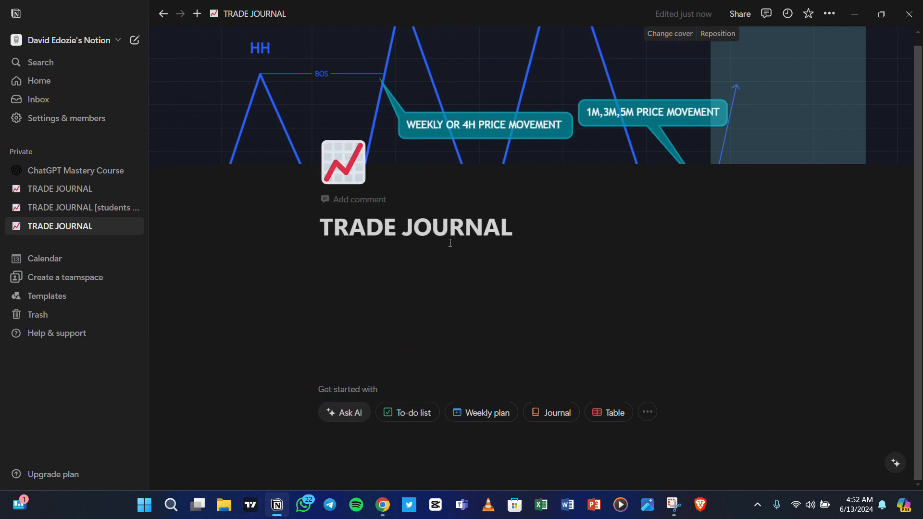
Insert a database table view beneath the page title and start it as a new blank table.
left_click(525, 251)
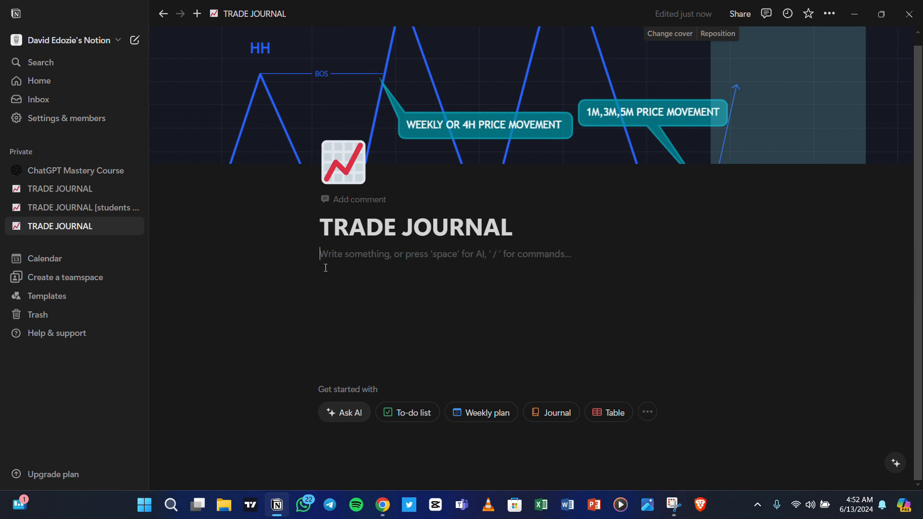
type("/")
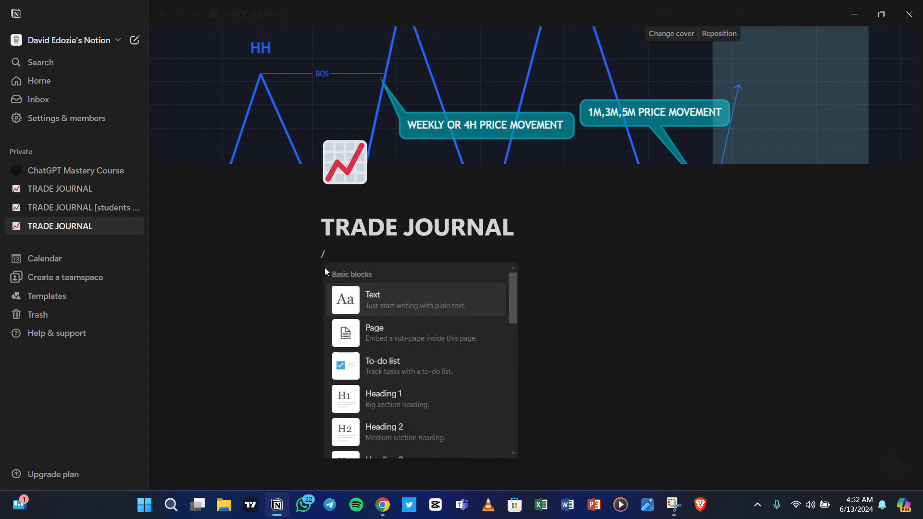
scroll(383, 367, "down", 3)
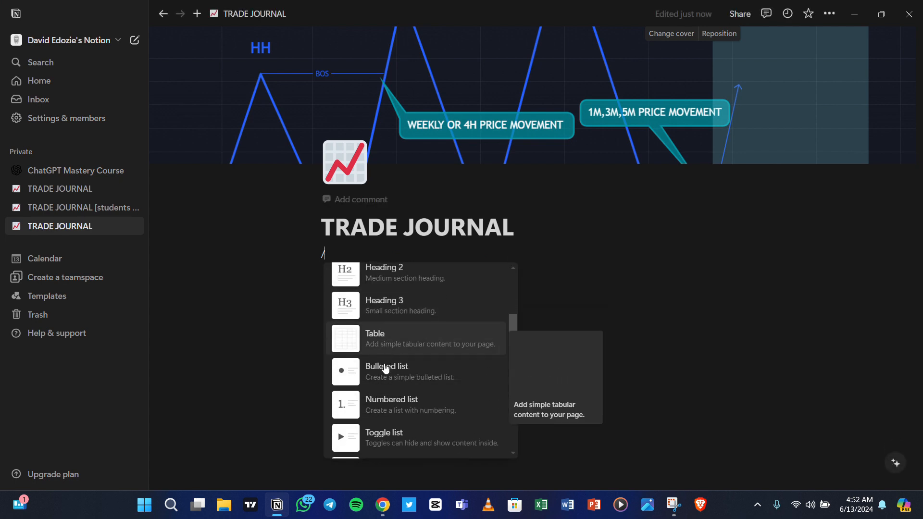
scroll(397, 399, "down", 5)
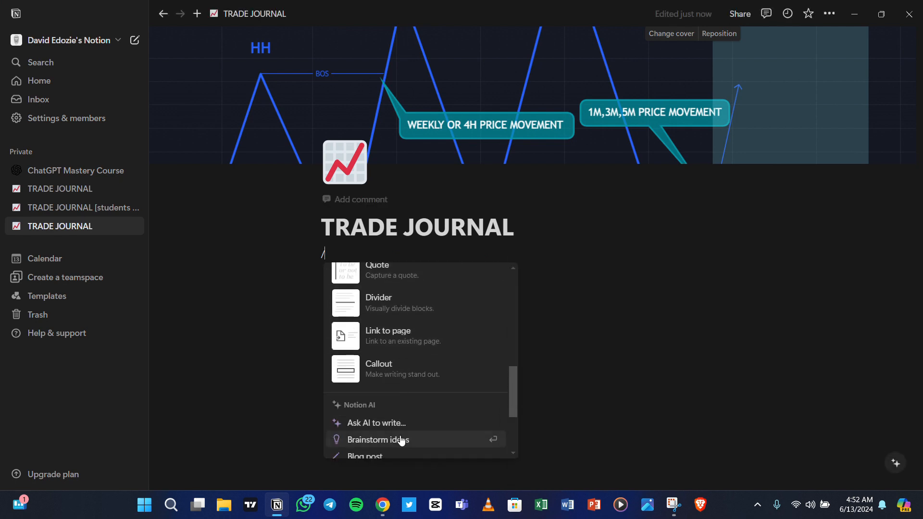
scroll(407, 397, "down", 8)
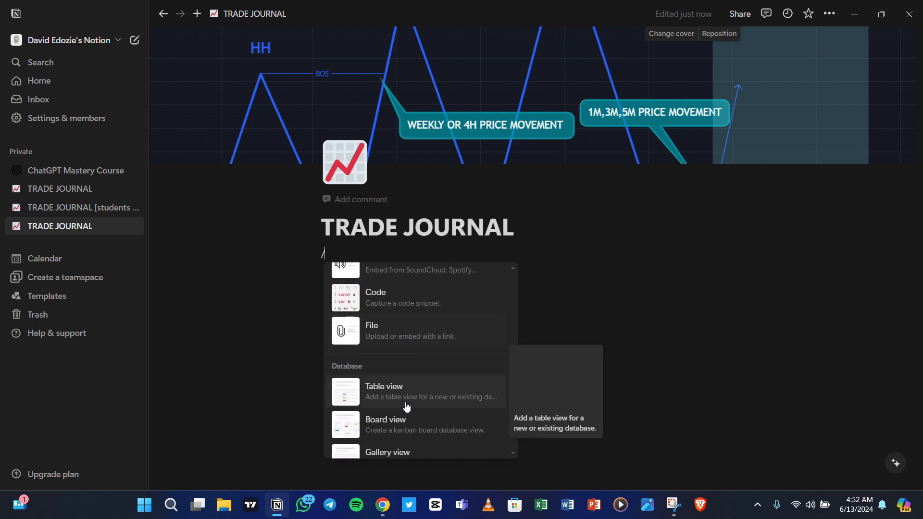
left_click(385, 273)
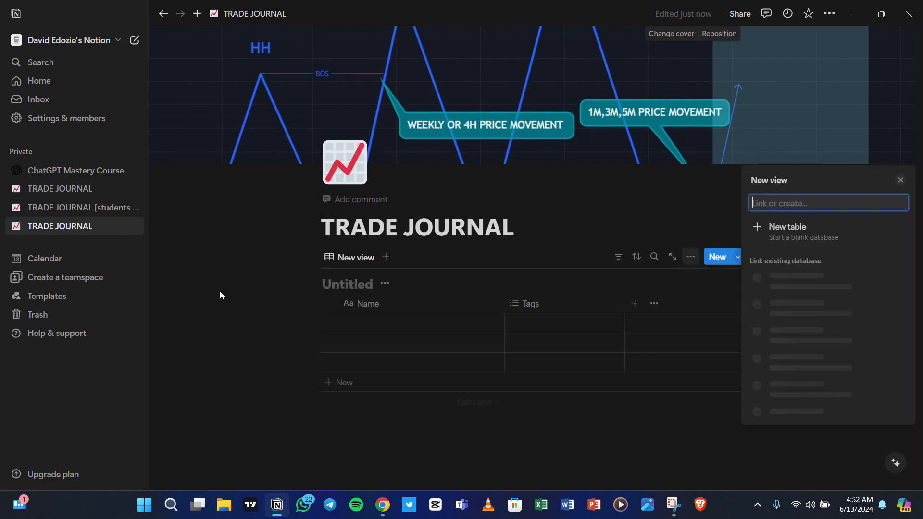
left_click(626, 391)
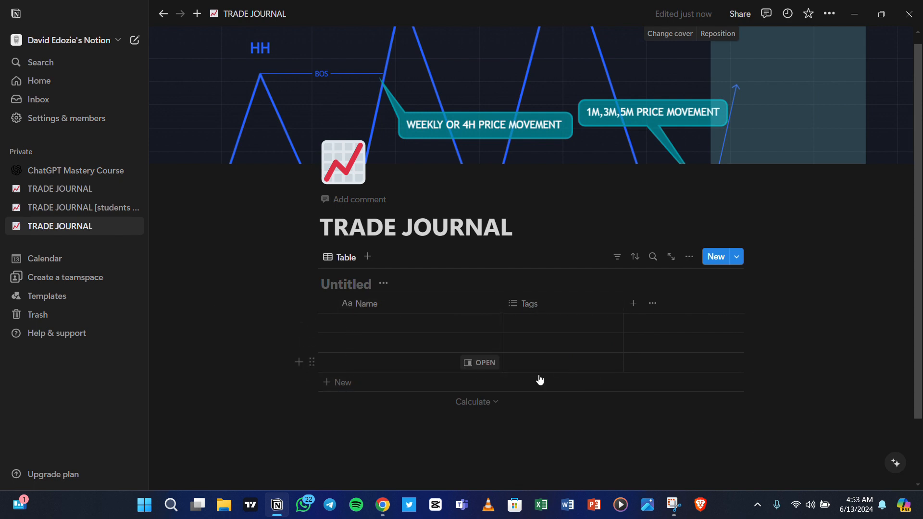
Consult the original TRADE JOURNAL page's 2024 table, and rename the new table's Name column "Trade no".
left_click(46, 194)
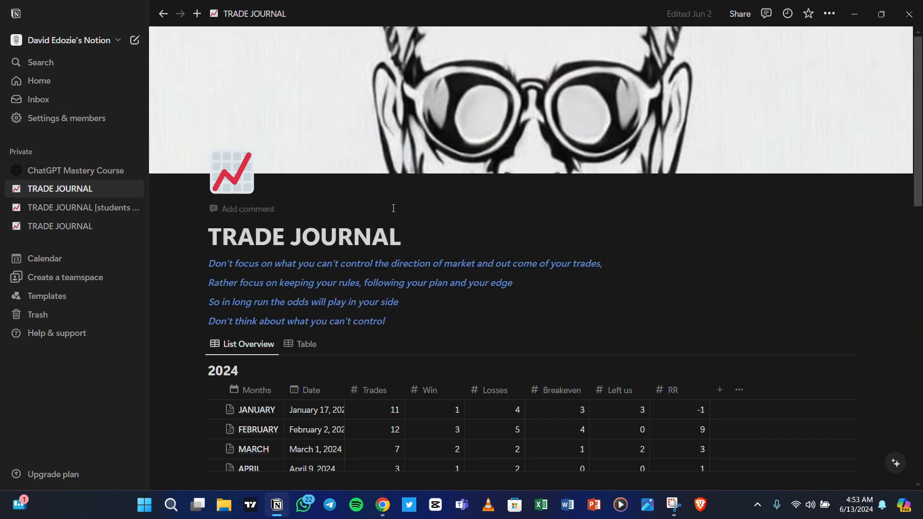
scroll(370, 345, "down", 2)
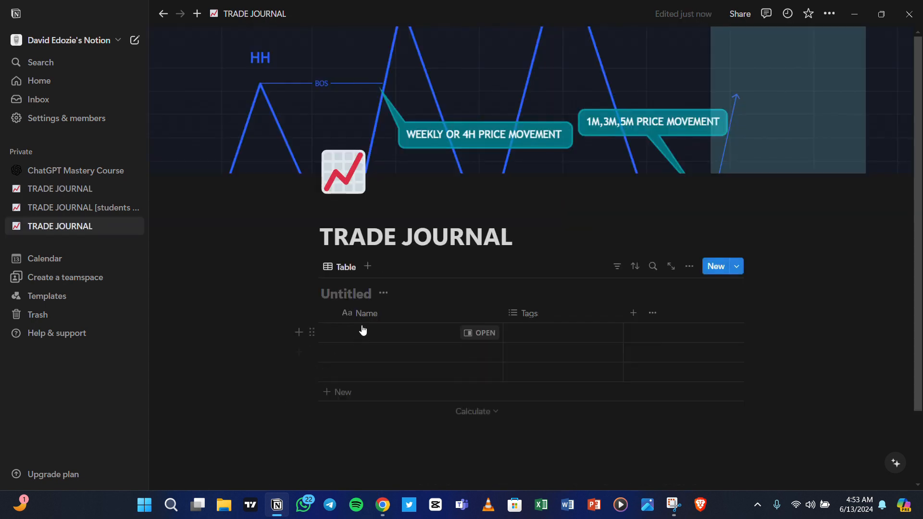
left_click(367, 316)
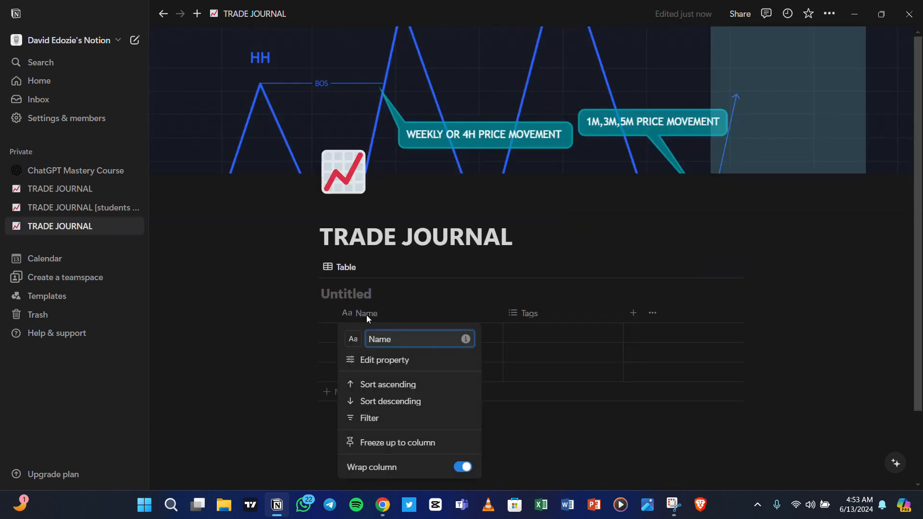
key("BackSpace")
key("BackSpace")
key("BackSpace")
key("BackSpace")
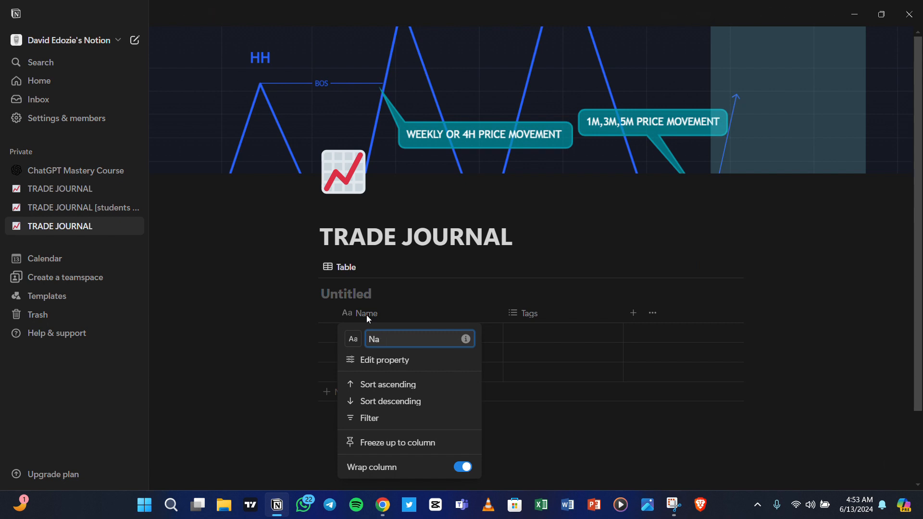
type("Trade no")
key("Return")
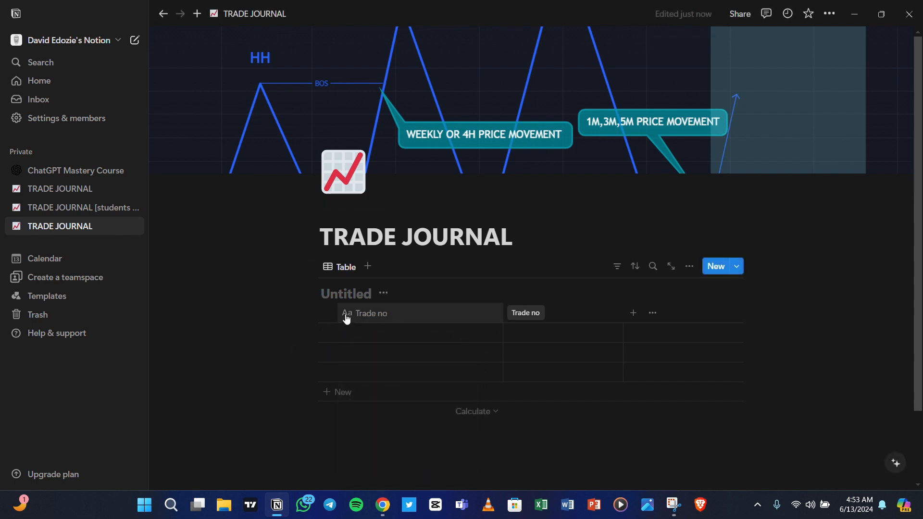
Give the Trade no column the recently used chart icon and narrow the column to roughly fit its name.
left_click(346, 315)
left_click(360, 309)
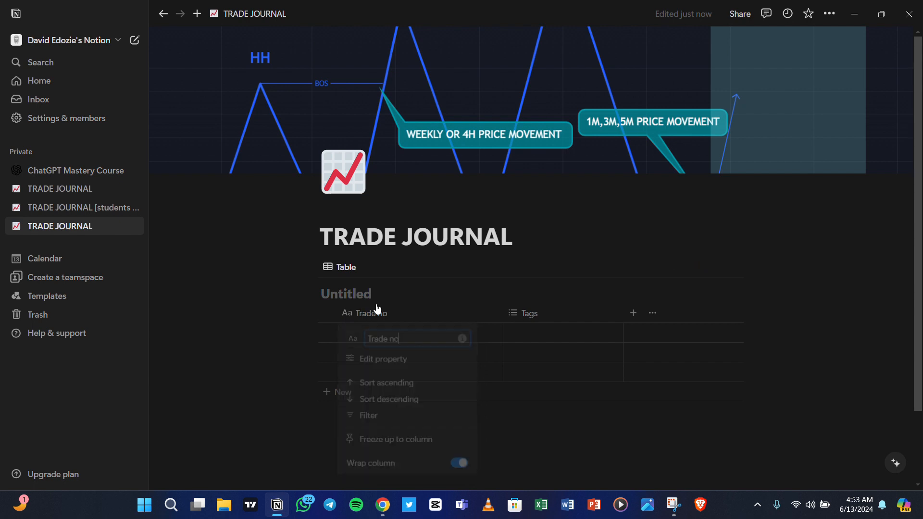
left_click(350, 313)
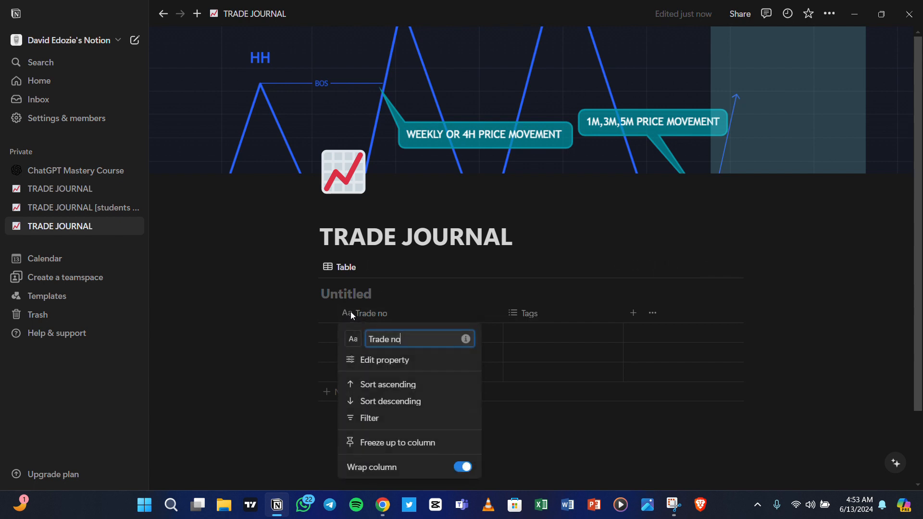
left_click(354, 340)
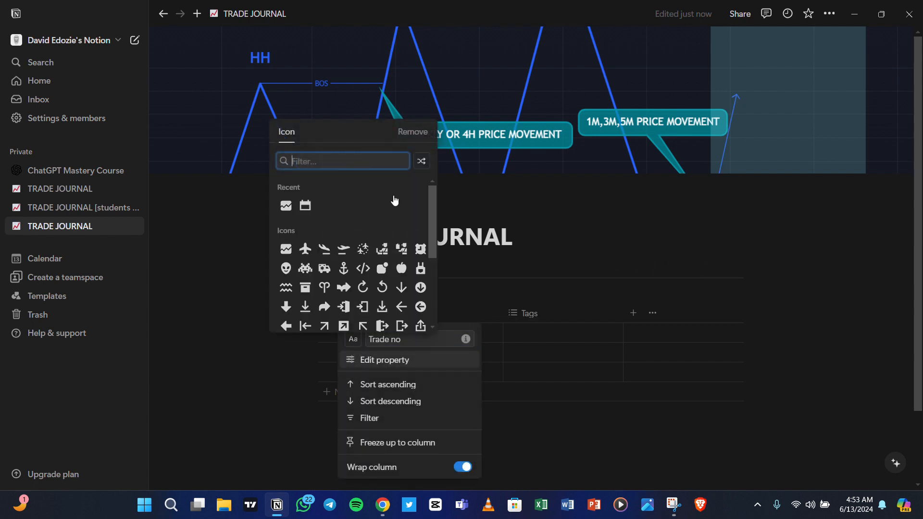
left_click(286, 206)
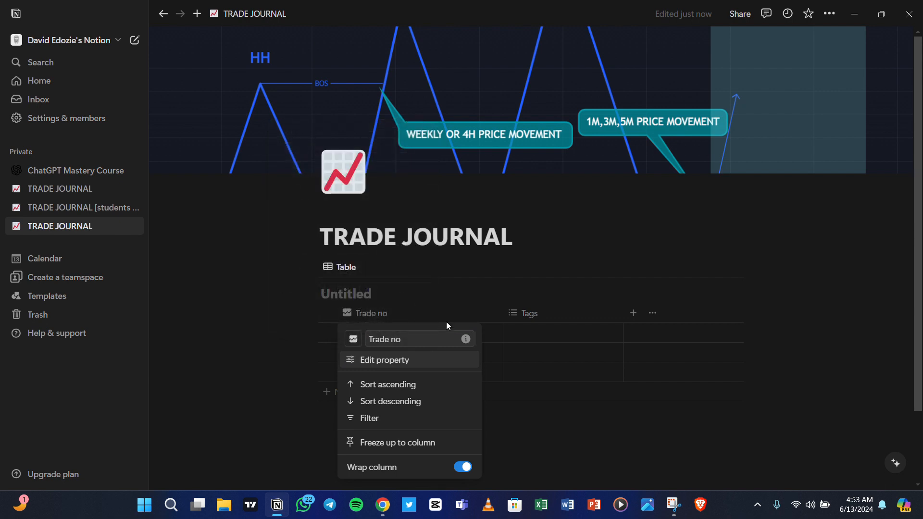
left_click(454, 290)
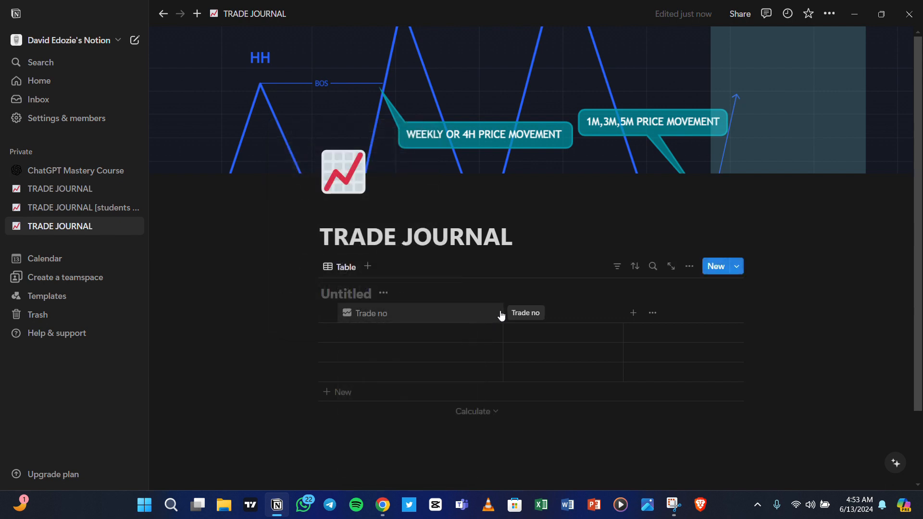
left_click_drag(503, 314, 403, 318)
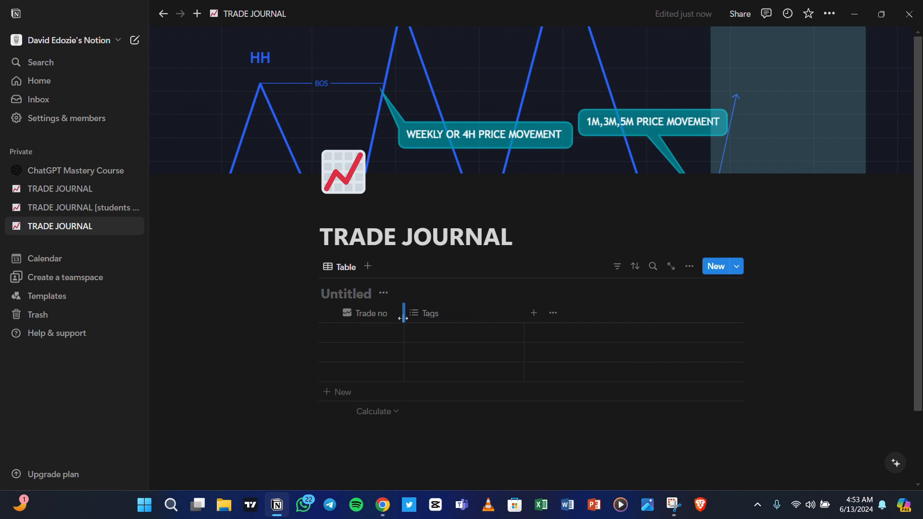
Rename the Tags column "Wins" and narrow it to roughly half its width.
left_click(446, 318)
key("BackSpace")
key("BackSpace")
key("BackSpace")
key("BackSpace")
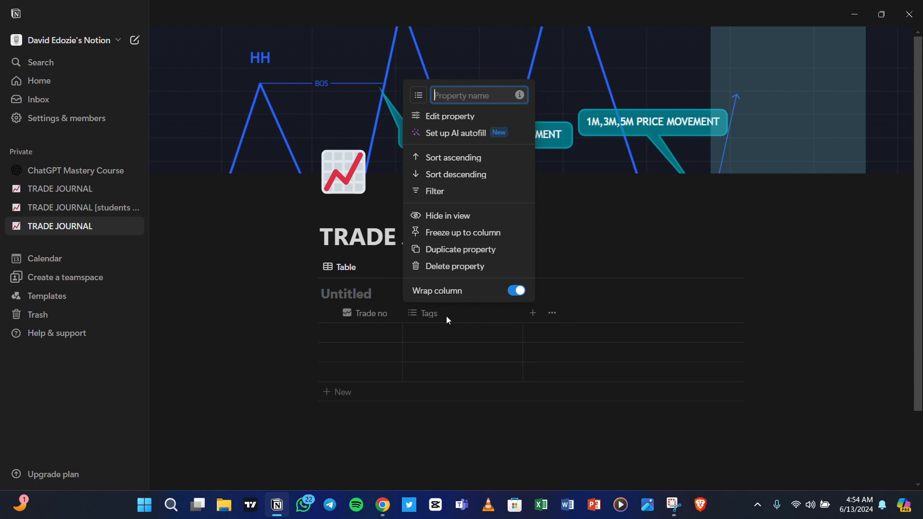
type("Wins")
key("Return")
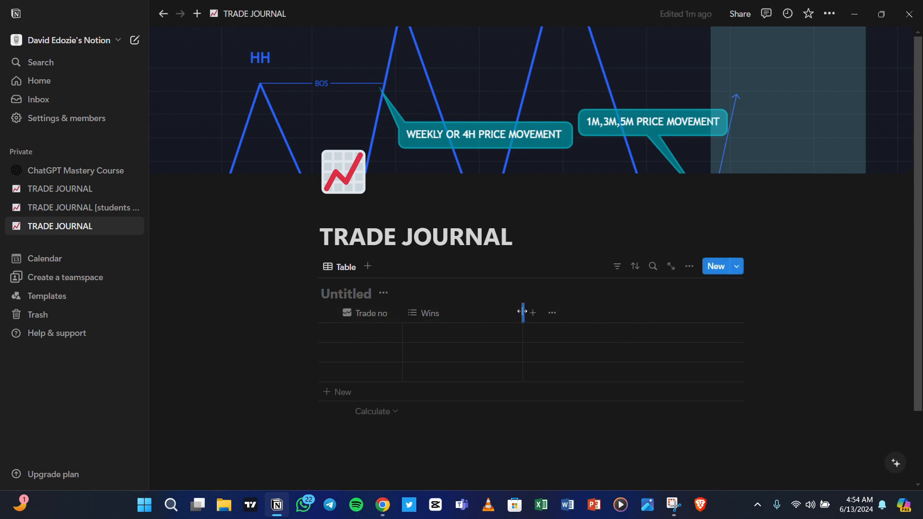
left_click_drag(521, 313, 459, 325)
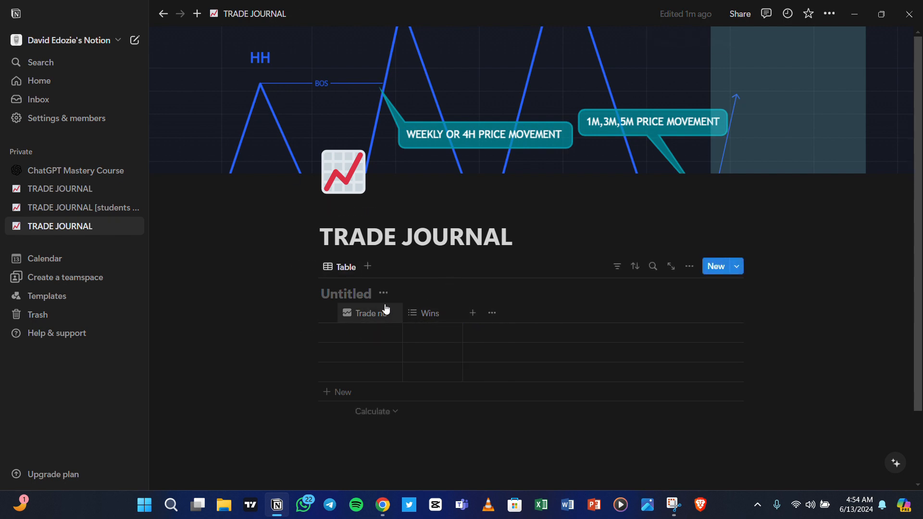
Change the Wins column's property type to Number.
left_click(416, 320)
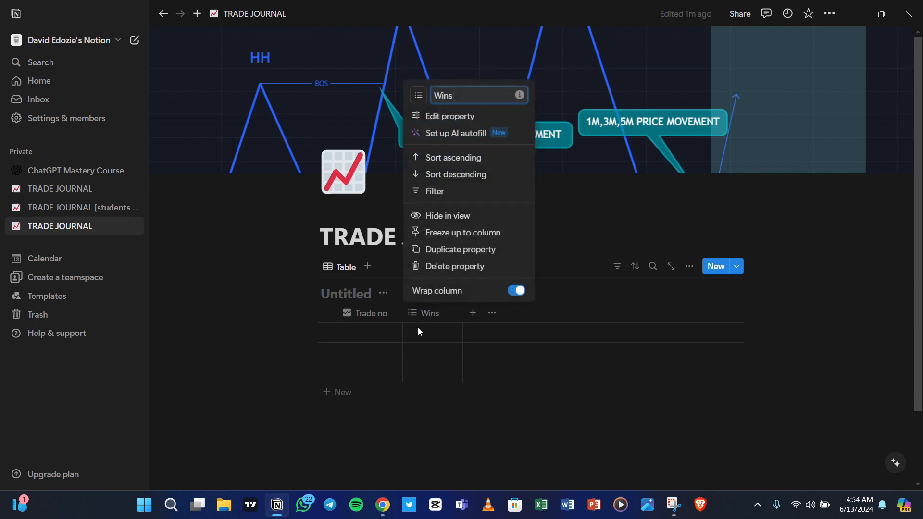
left_click(454, 116)
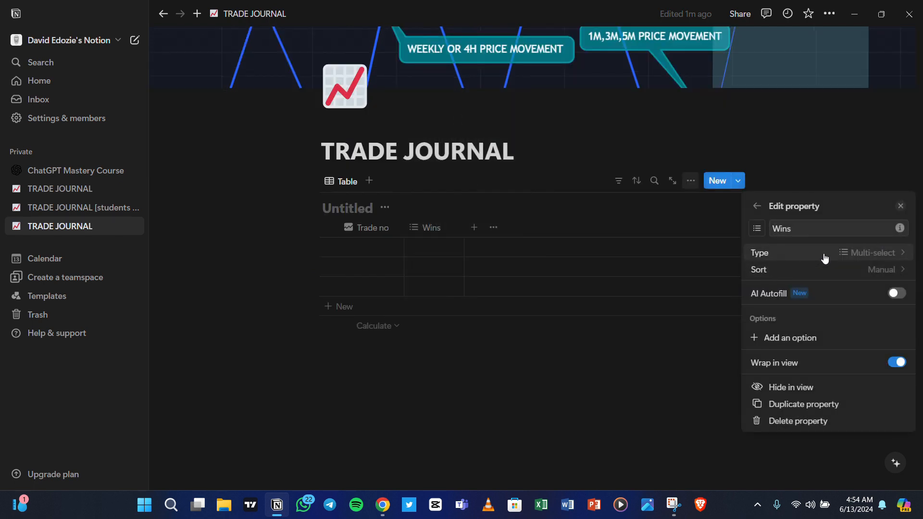
left_click(825, 258)
scroll(809, 326, "down", 3)
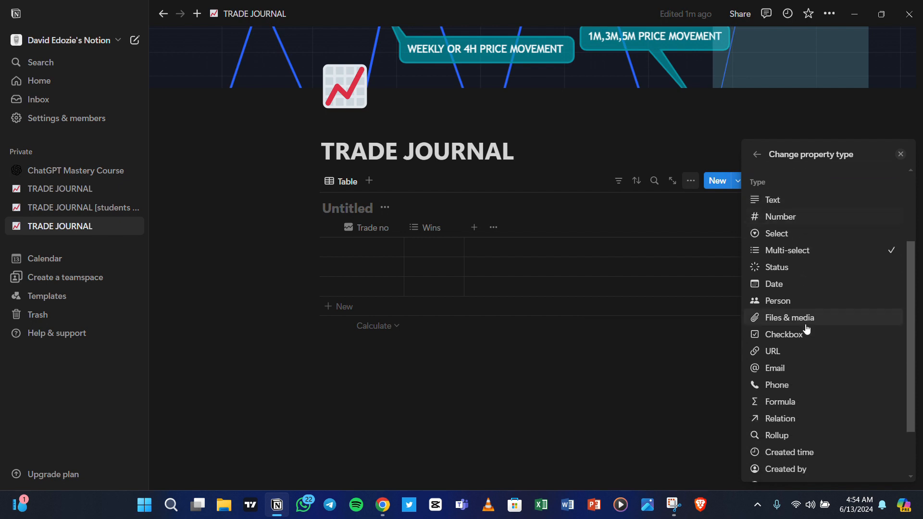
scroll(817, 326, "up", 3)
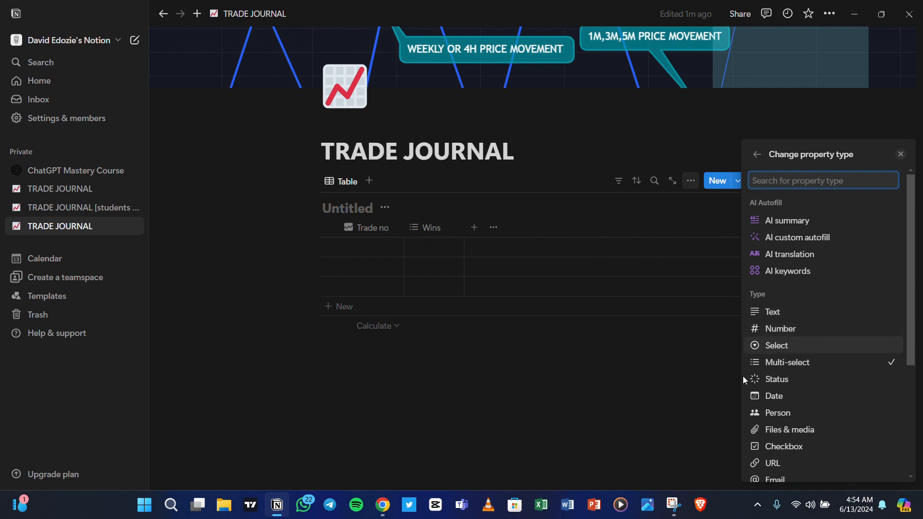
left_click(818, 327)
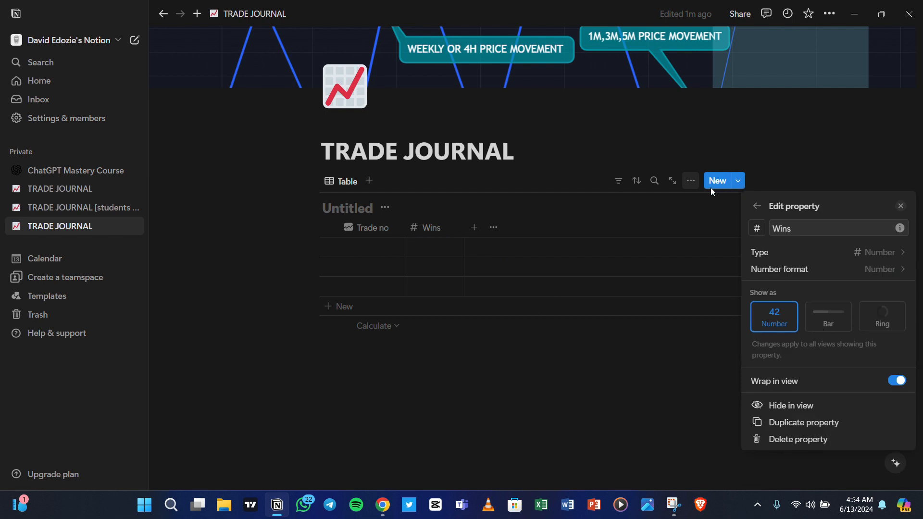
Enter 5 as the first row's Wins value and move to that row's Trade no cell.
left_click(402, 246)
left_click(418, 247)
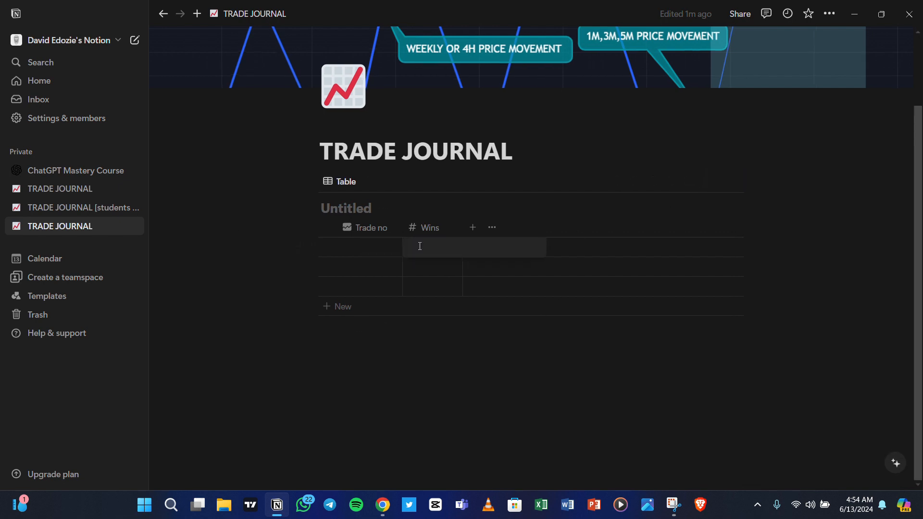
type("5")
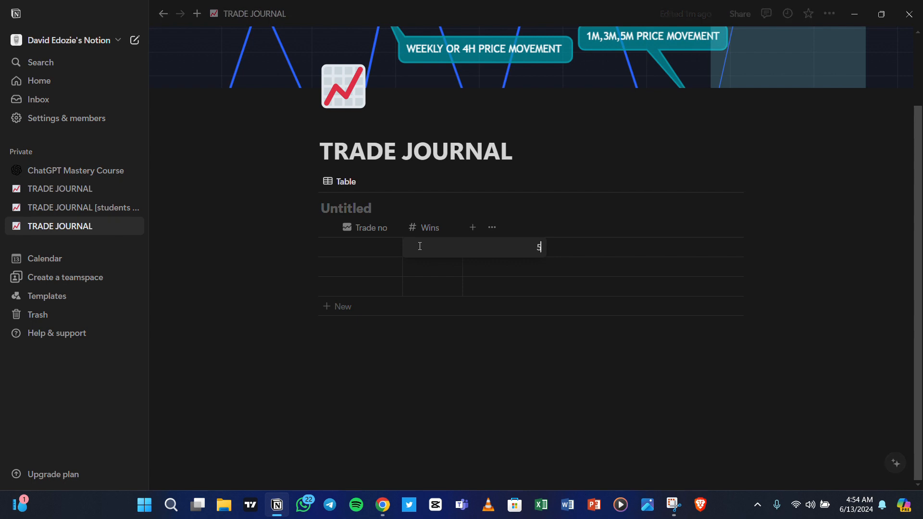
key("Return")
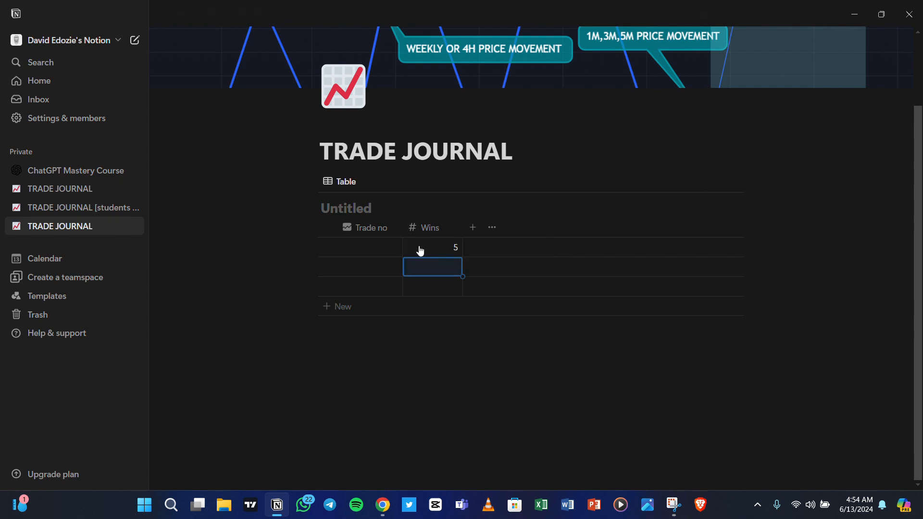
left_click(373, 248)
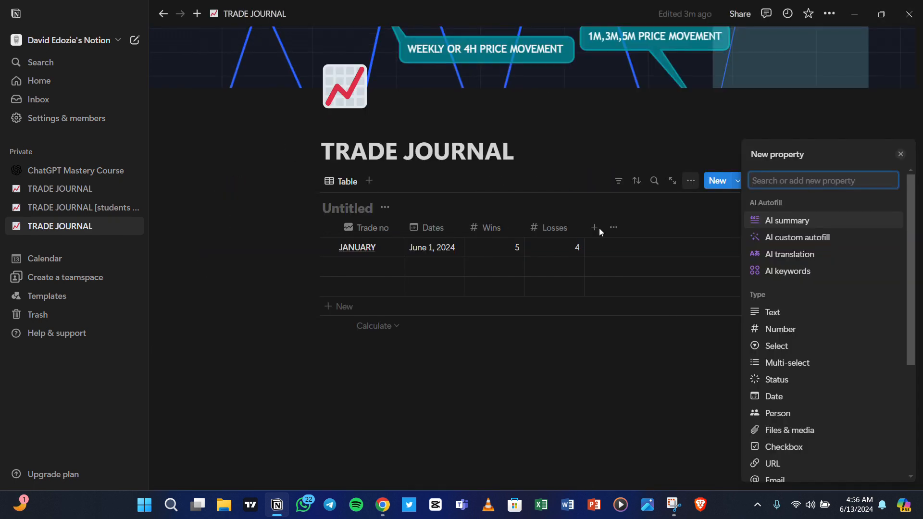
Add a new property named "Charts" after the Losses column and set its type to Files & media.
type("Charts")
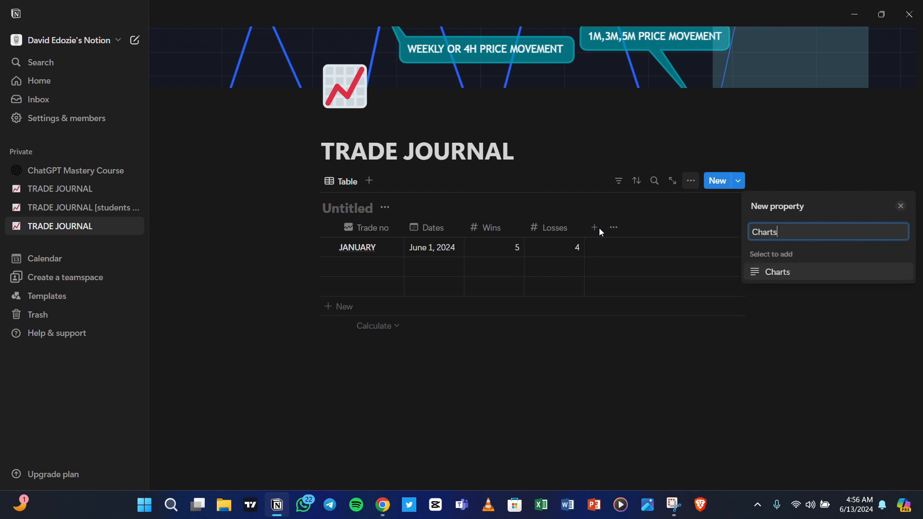
key("Return")
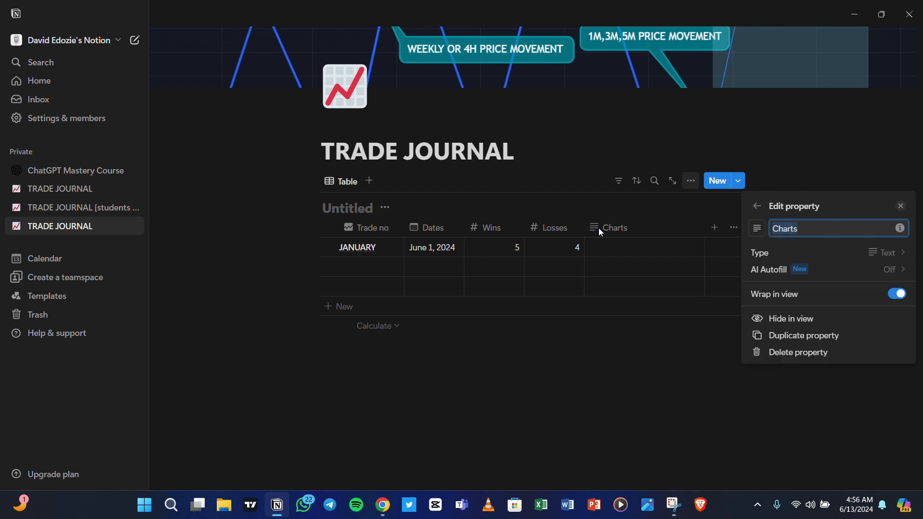
left_click(784, 256)
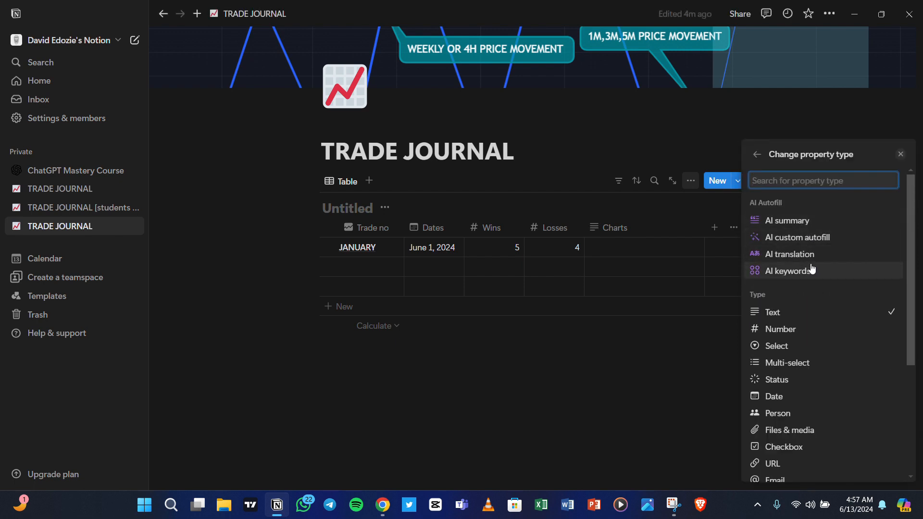
scroll(808, 365, "down", 3)
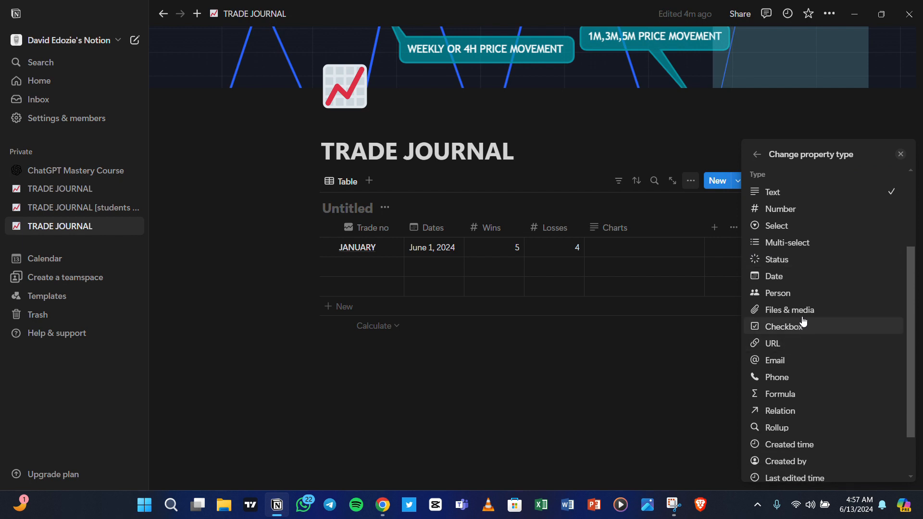
scroll(798, 308, "up", 3)
scroll(791, 331, "down", 4)
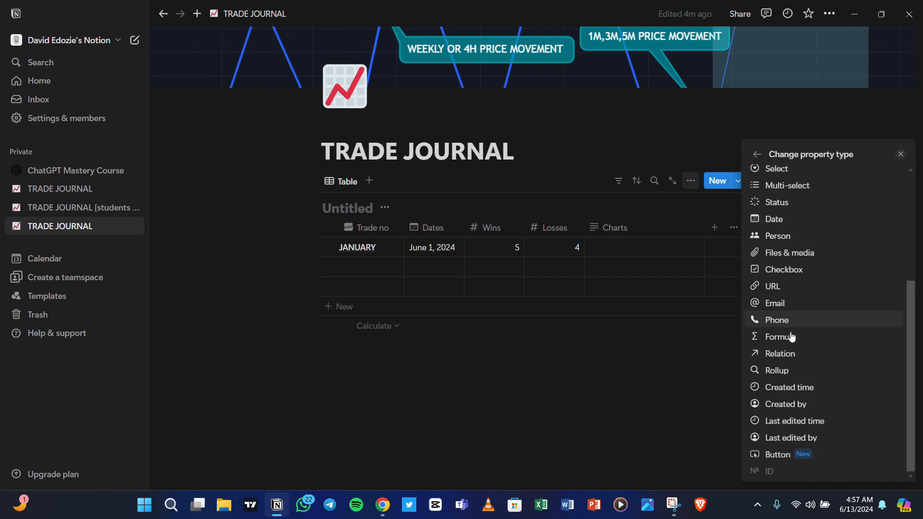
left_click(794, 254)
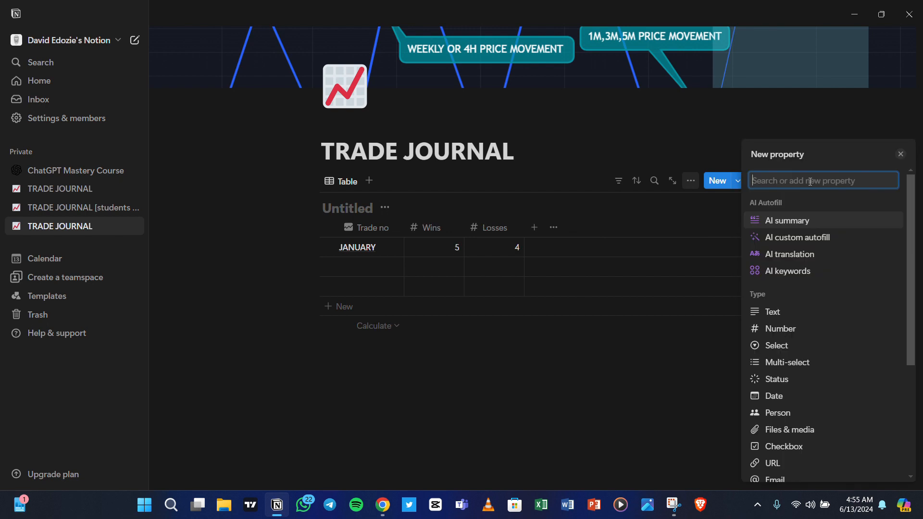
Add a new property named "Dates" and set its type to Date.
type("Dates")
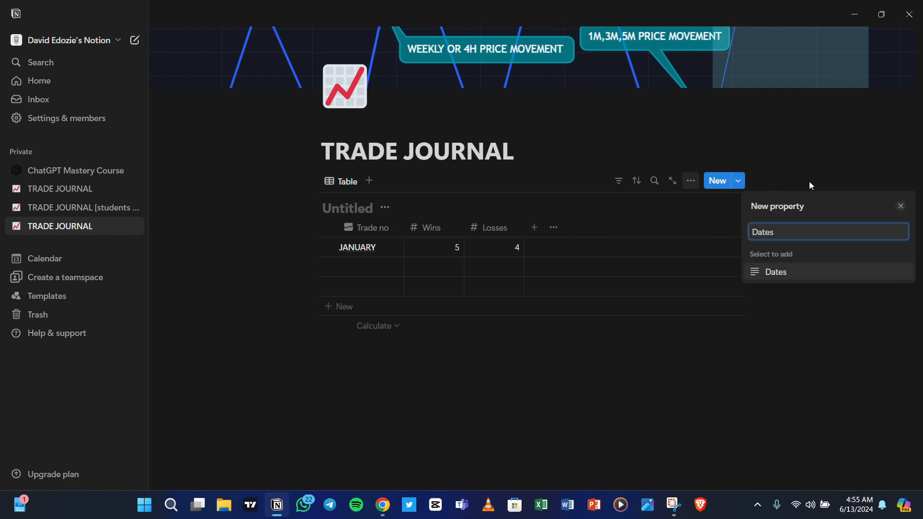
key("Return")
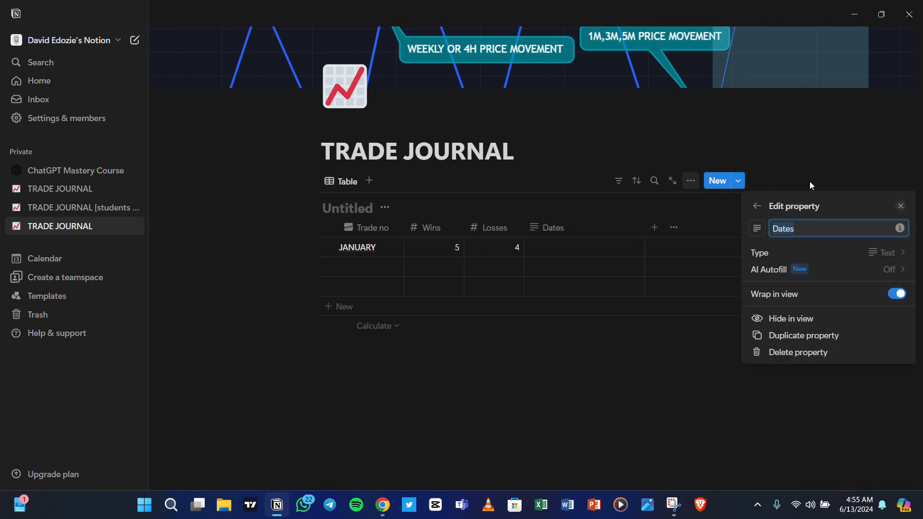
left_click(830, 253)
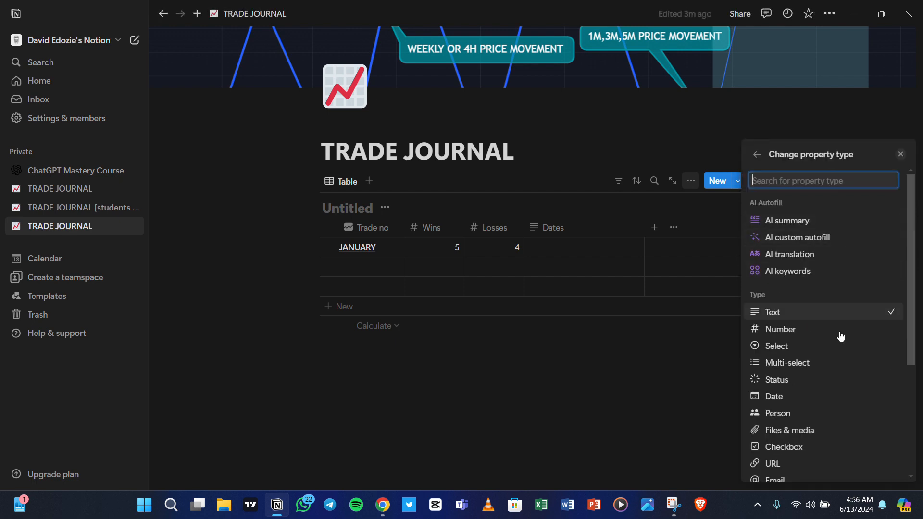
scroll(839, 337, "down", 3)
left_click(803, 278)
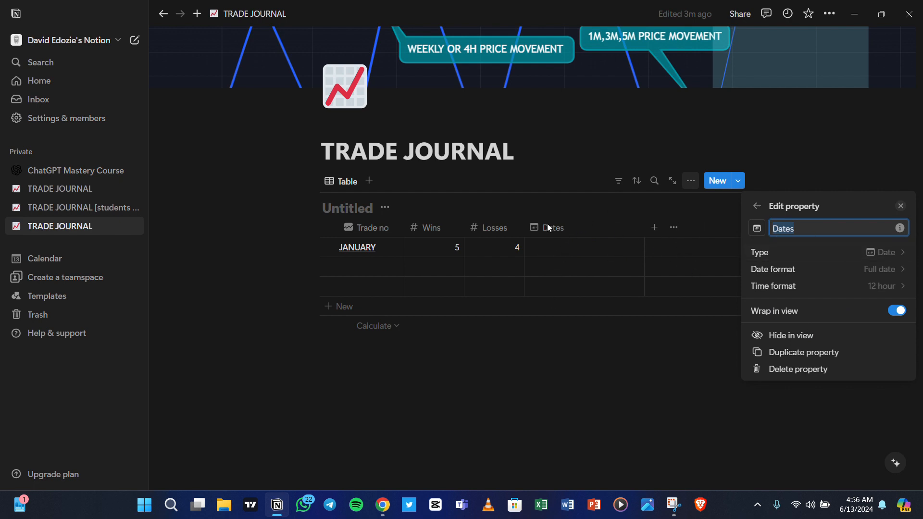
key("Escape")
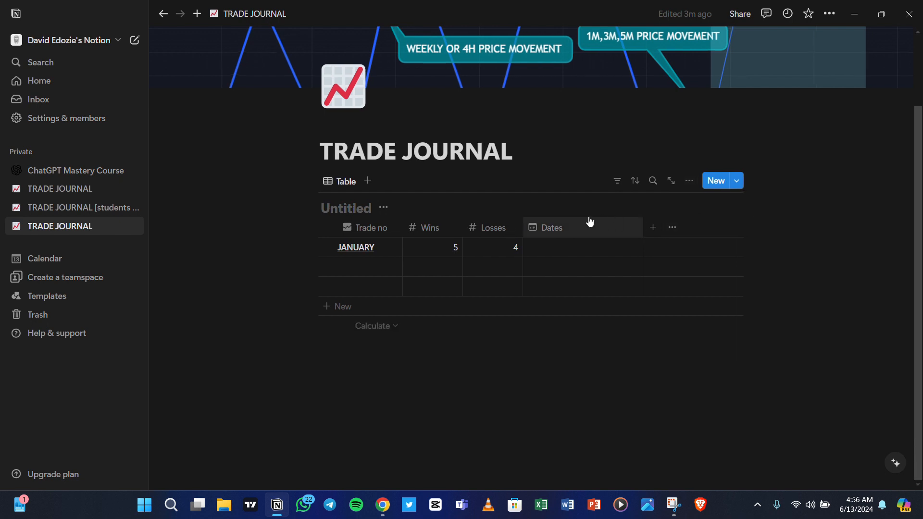
Move the Dates column between Trade no and Wins, and narrow it to about the width of its neighbours.
left_click_drag(557, 227, 445, 229)
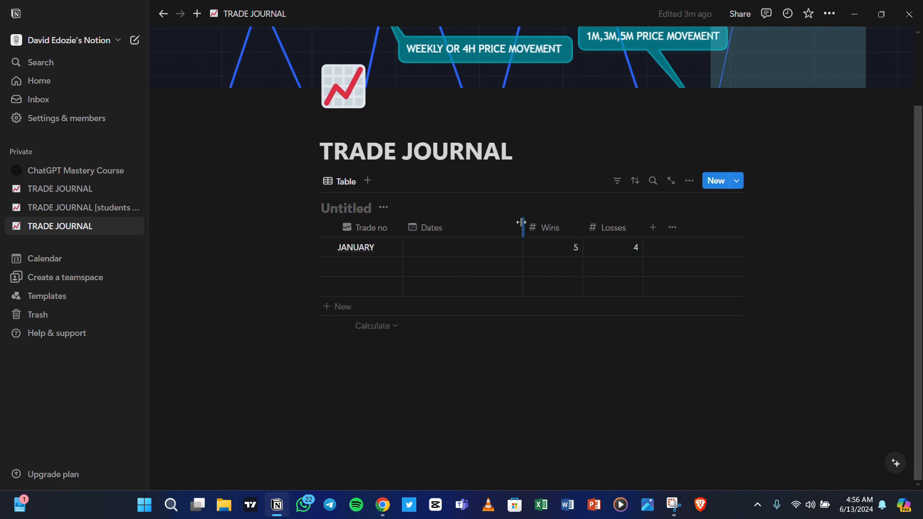
left_click_drag(523, 228, 459, 228)
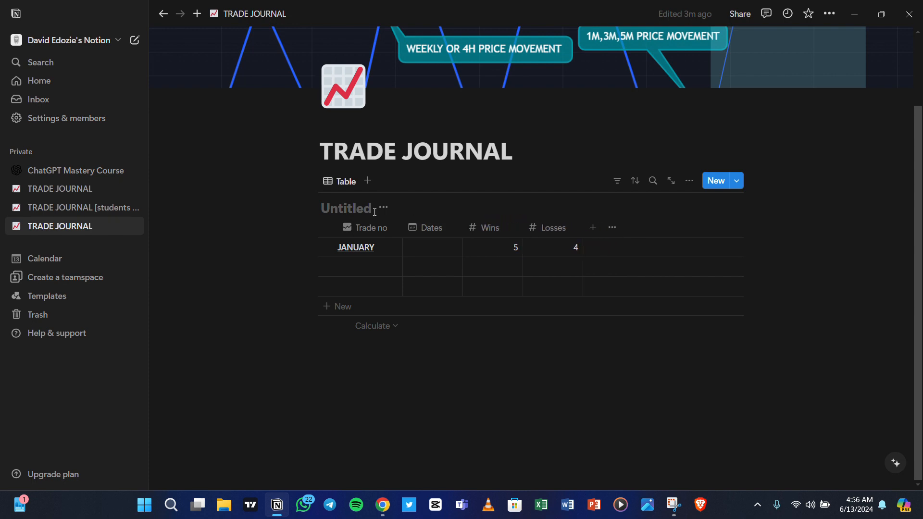
left_click(431, 227)
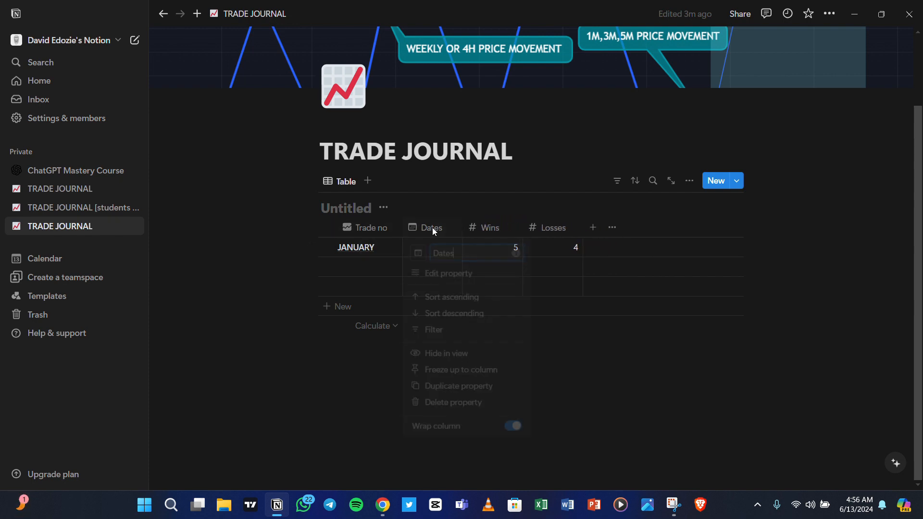
left_click(621, 367)
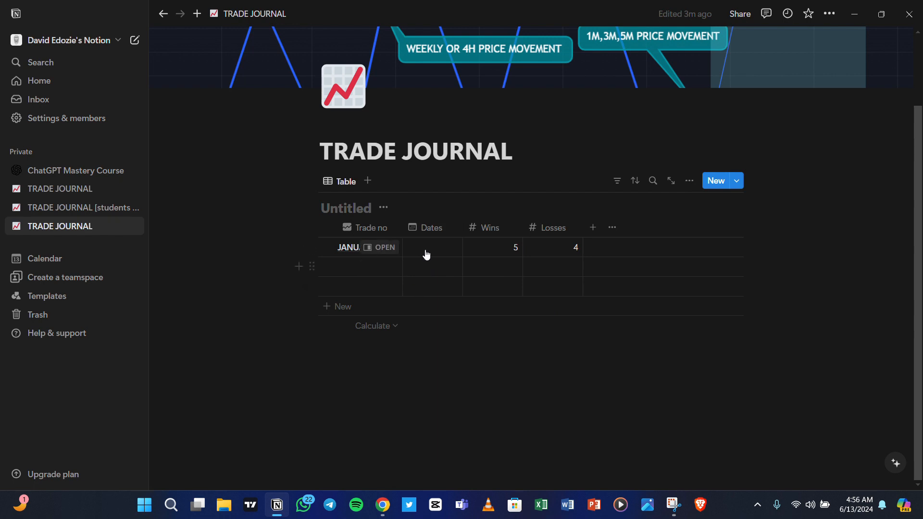
Set the JANUARY row's date to June 1, 2024.
left_click(426, 249)
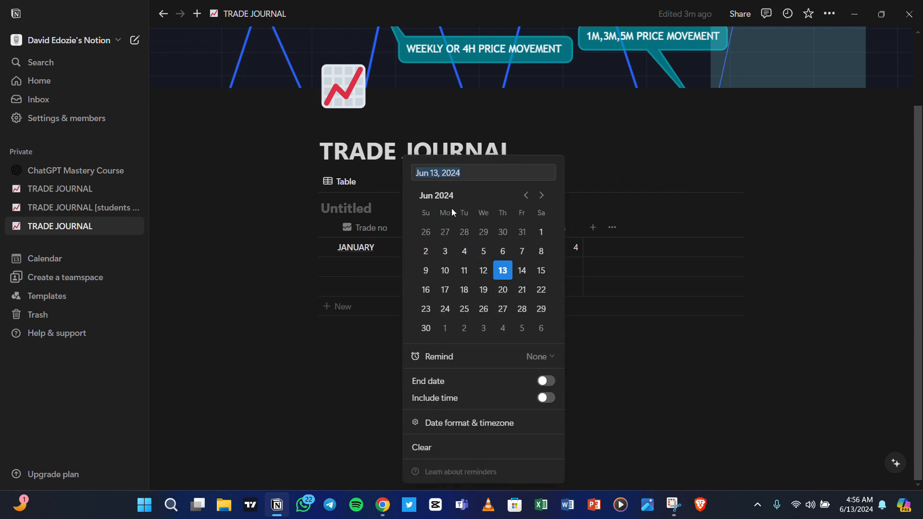
left_click(483, 270)
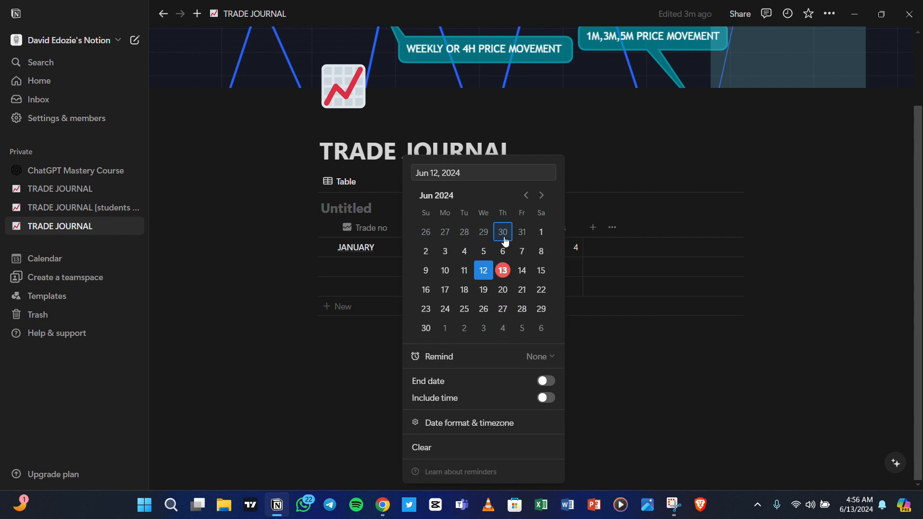
left_click(540, 232)
left_click(591, 335)
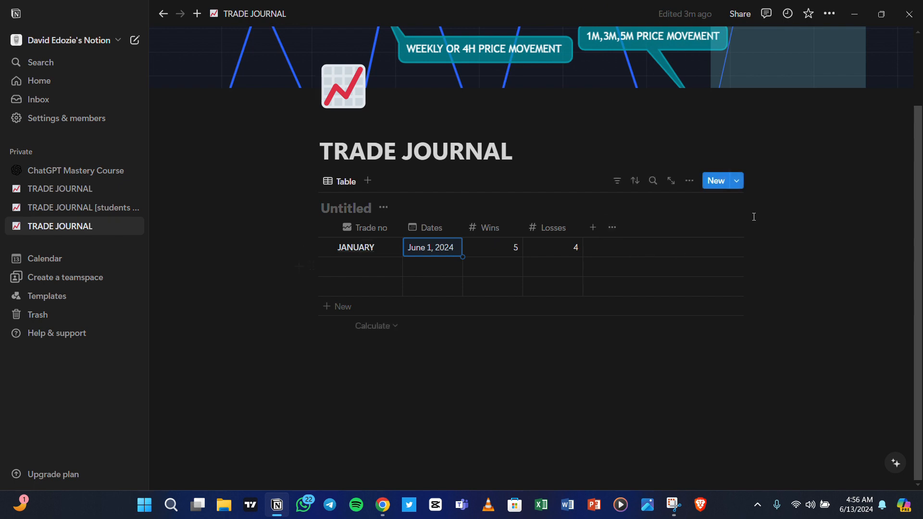
Start adding another property after the Losses column.
left_click(593, 227)
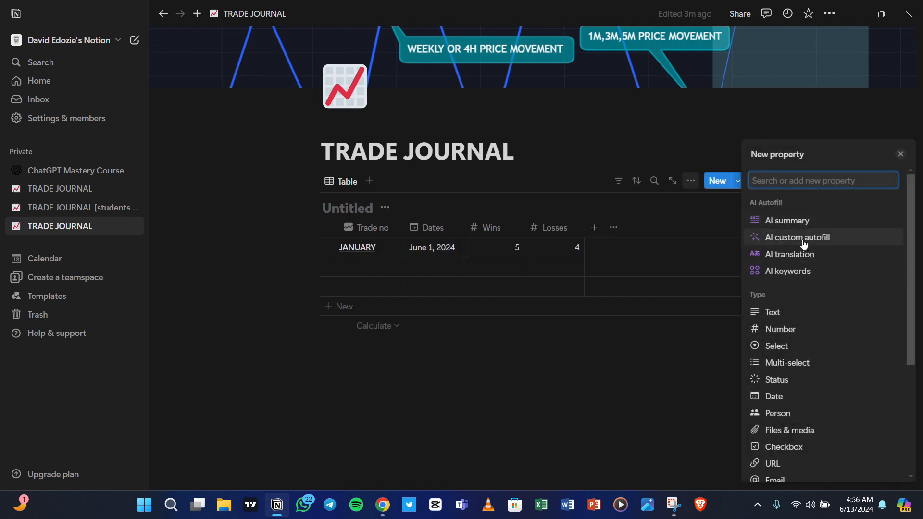
left_click(652, 261)
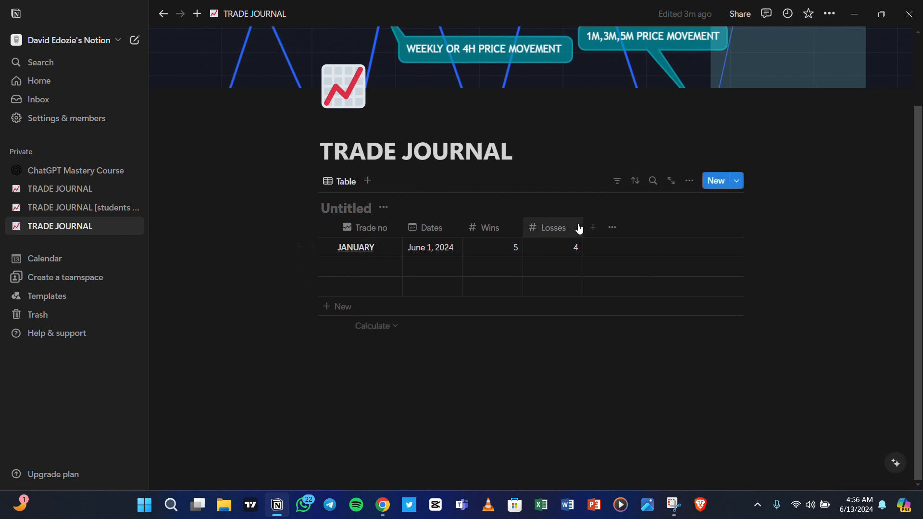
left_click(597, 228)
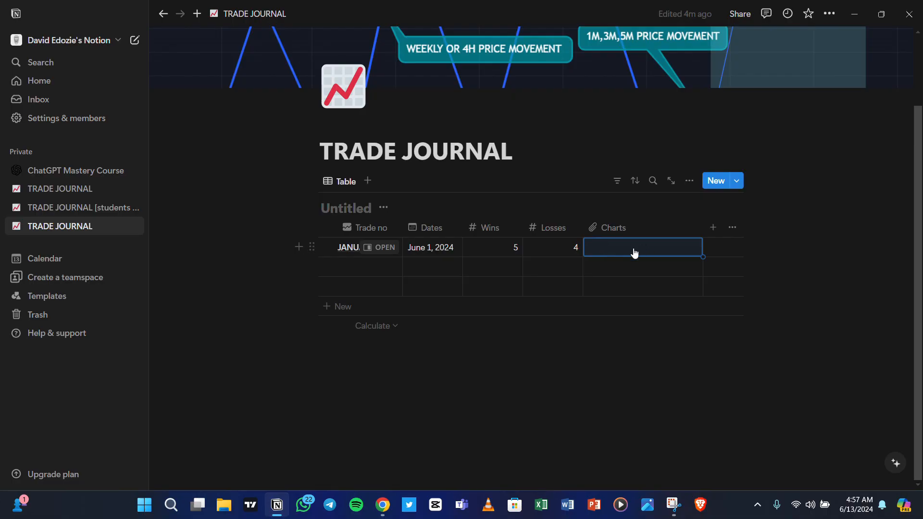
Upload the JUN 2 image from the Gallery into the JANUARY row's Charts cell.
left_click(624, 255)
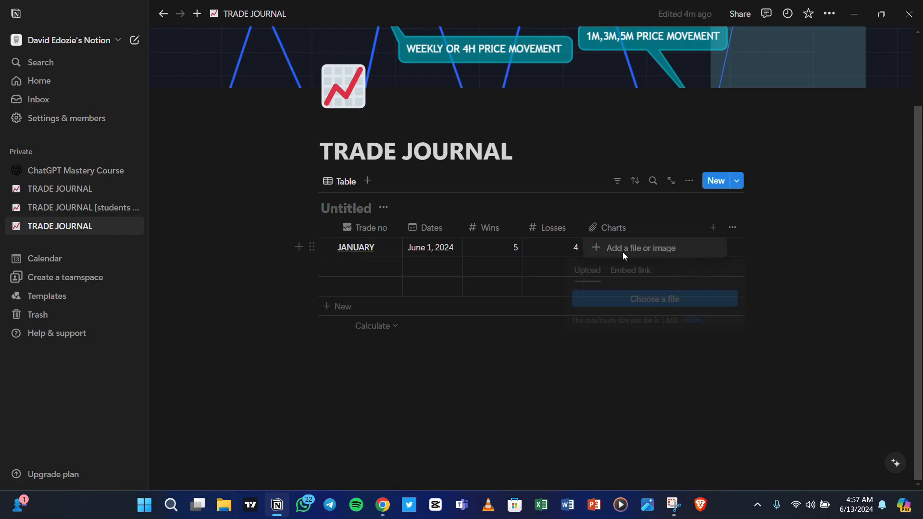
left_click(635, 302)
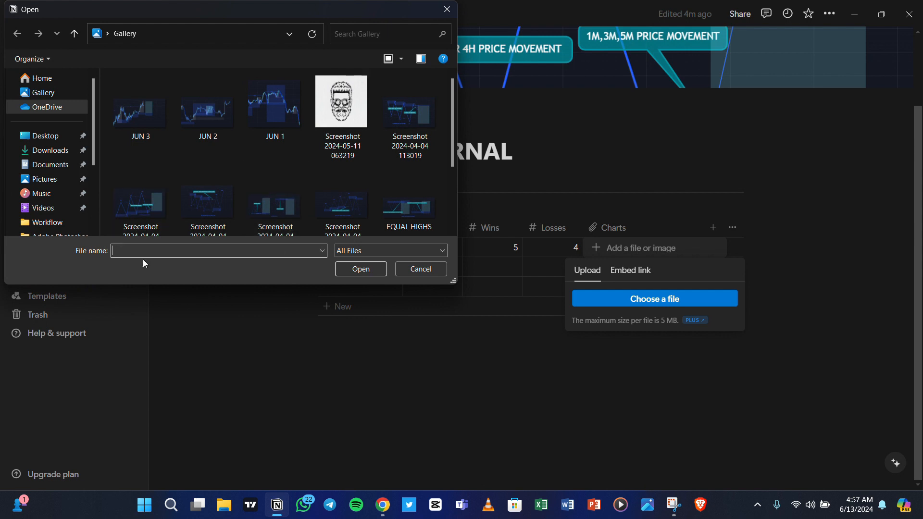
left_click(212, 139)
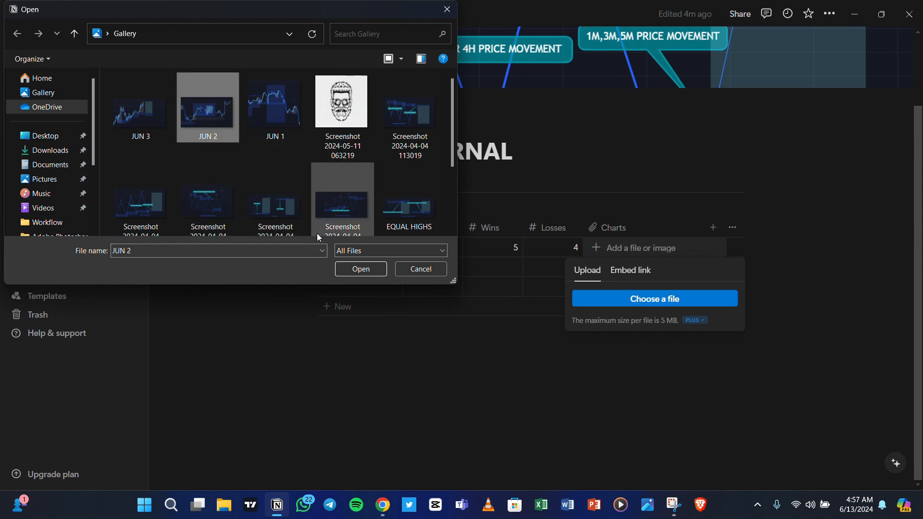
left_click(374, 270)
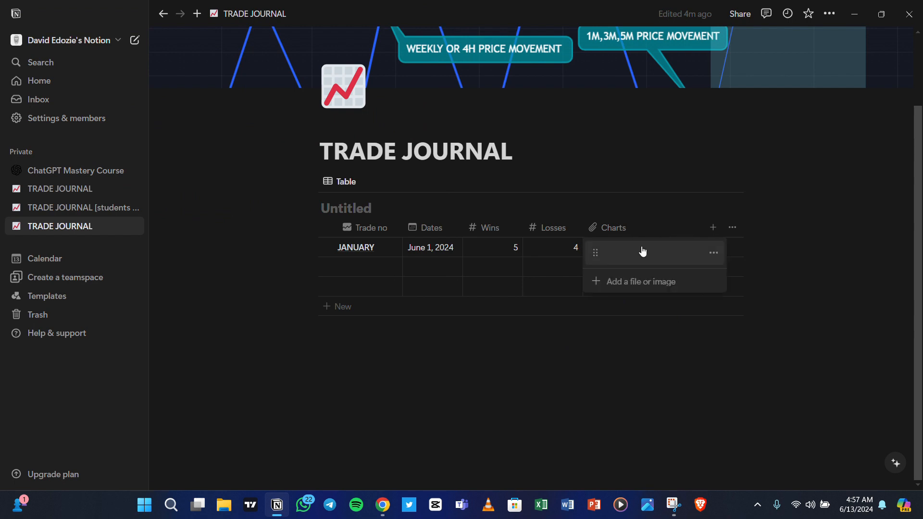
left_click(708, 367)
left_click(688, 419)
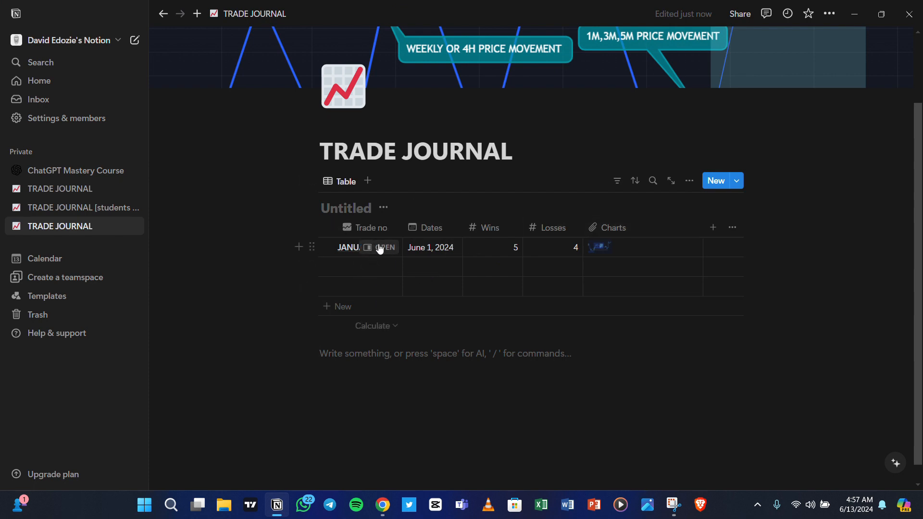
Open the JANUARY entry of the new journal's table as a full page.
left_click(383, 248)
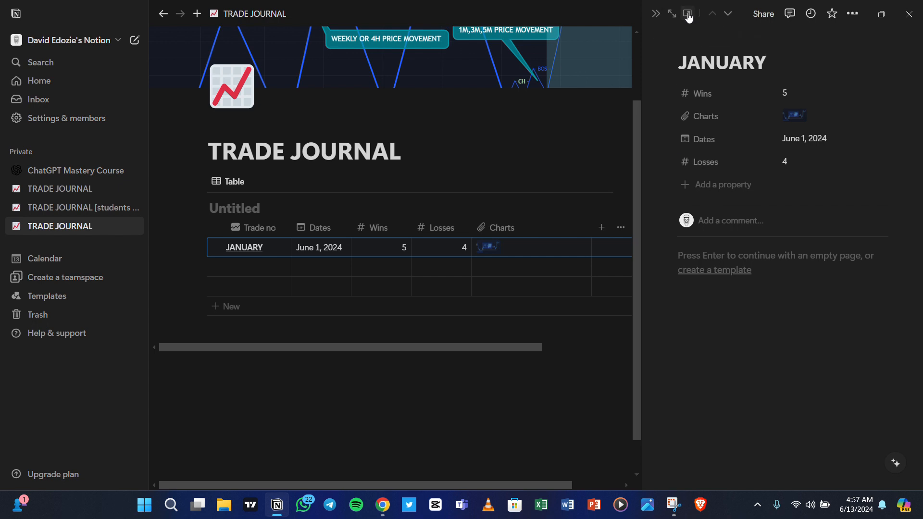
left_click(687, 13)
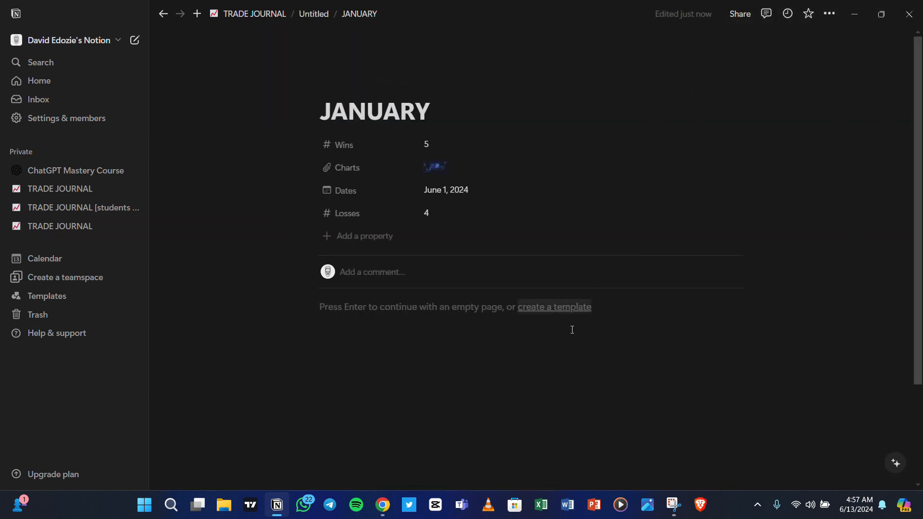
scroll(434, 276, "down", 2)
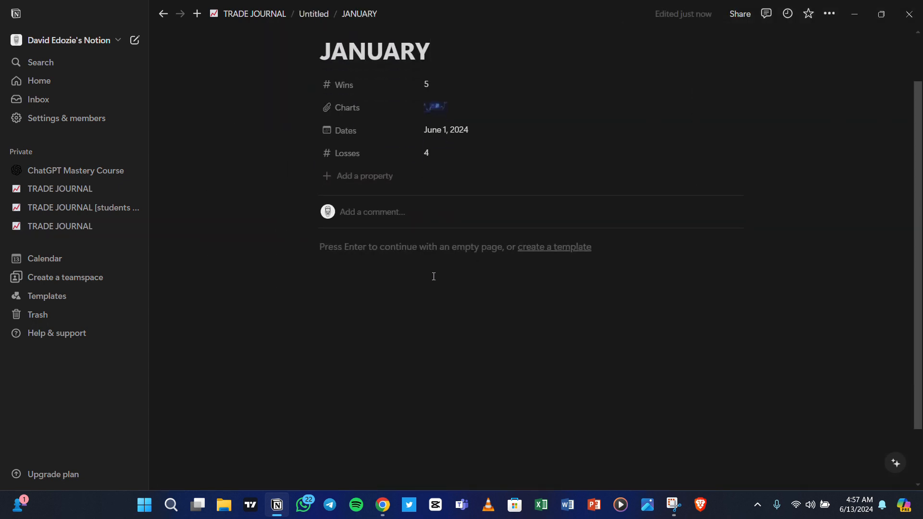
Insert a blank table view database into the body of the JANUARY page.
left_click(364, 282)
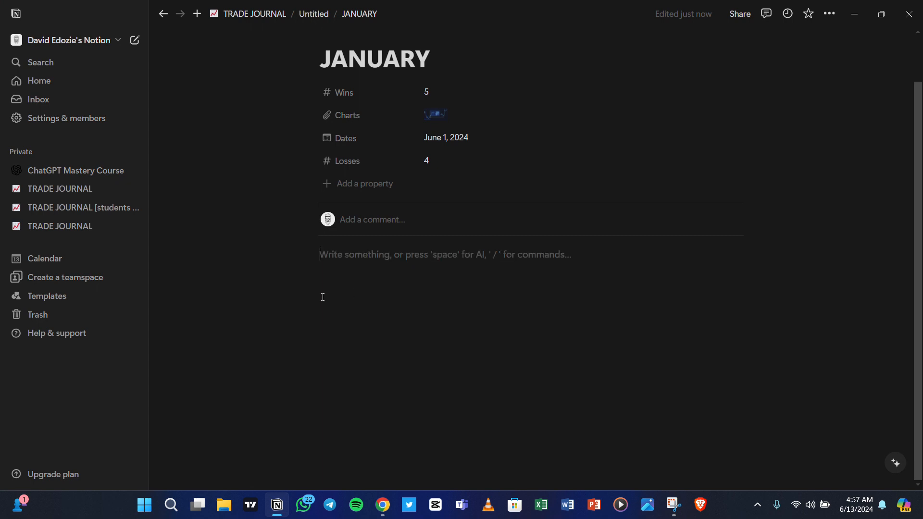
type("/")
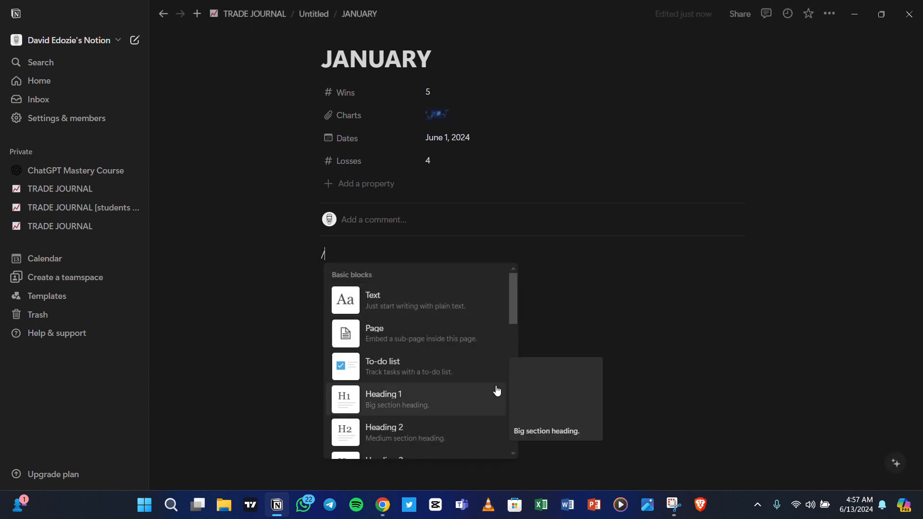
scroll(424, 395, "down", 2)
scroll(424, 394, "down", 6)
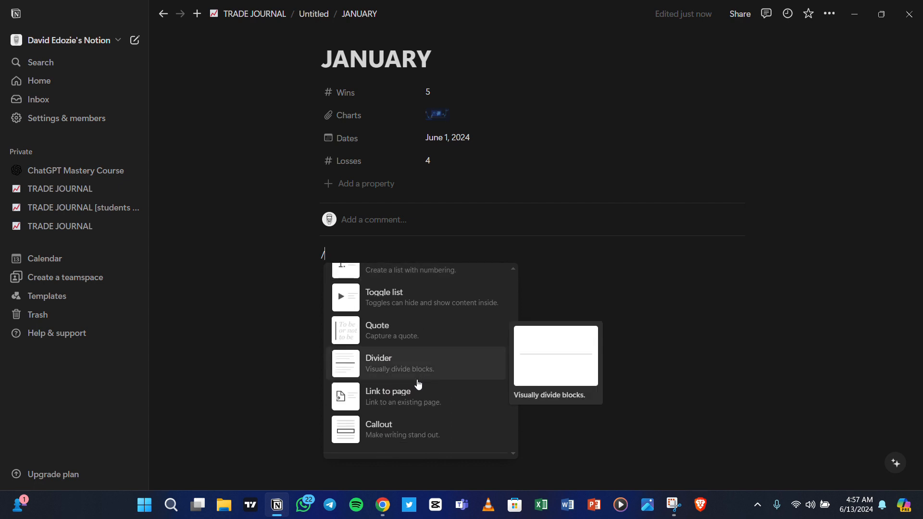
scroll(419, 393, "up", 6)
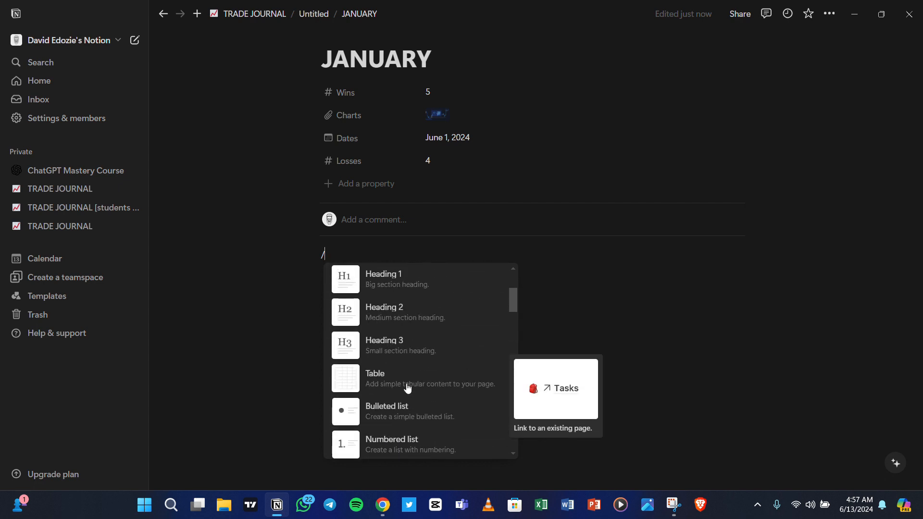
scroll(406, 385, "down", 9)
scroll(406, 380, "down", 6)
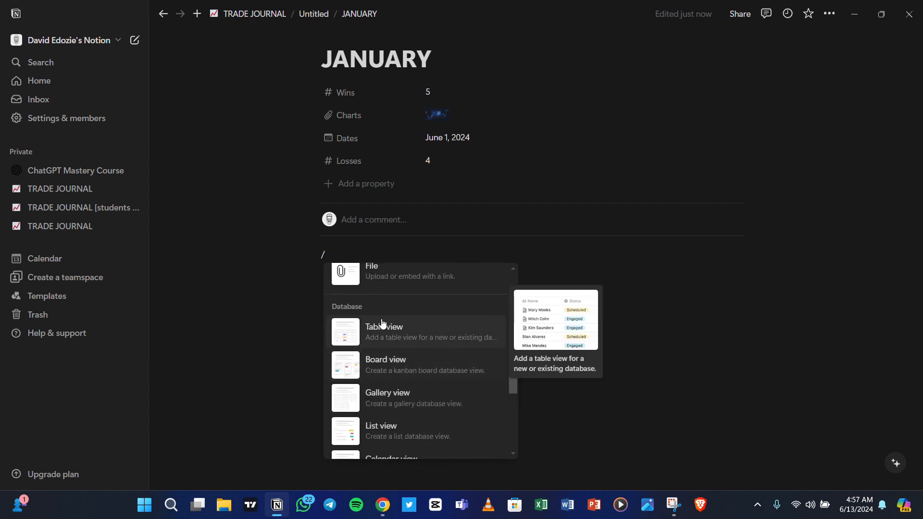
left_click(385, 329)
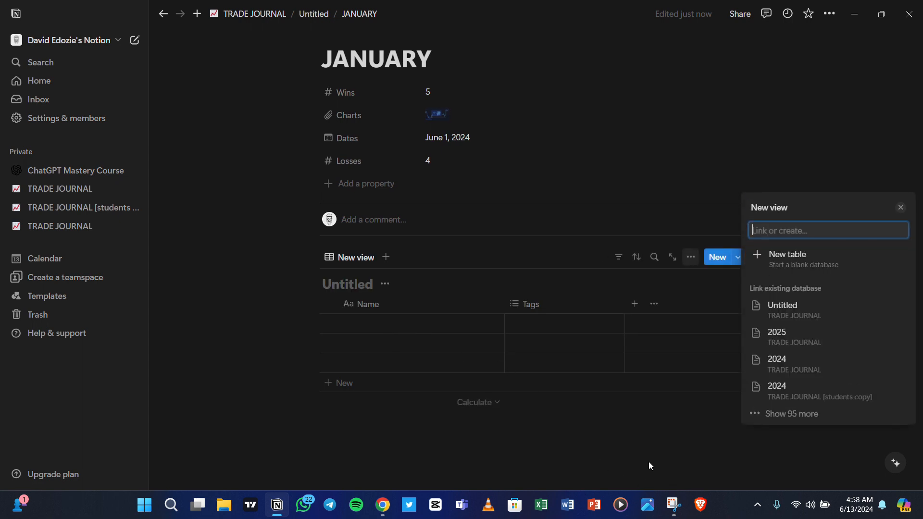
left_click(648, 466)
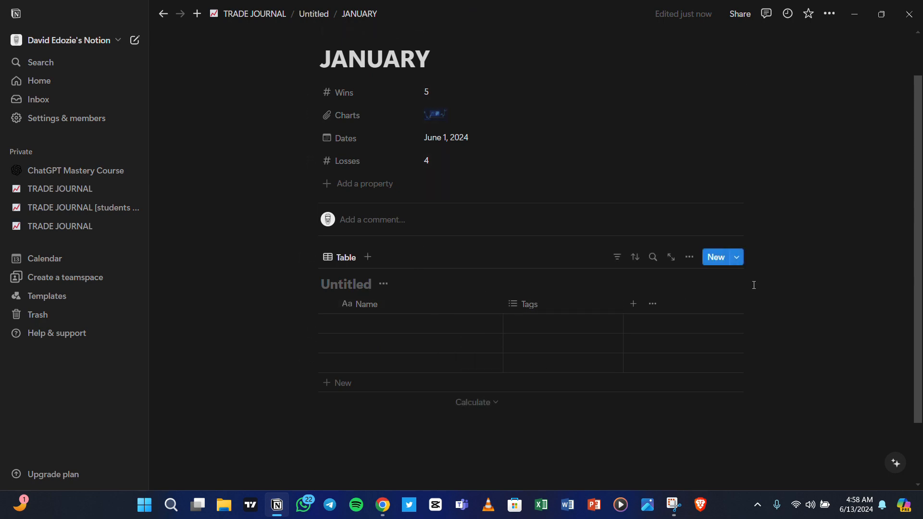
Examine the original TRADE JOURNAL's 2024 January entry, including its trade tables and weekly news calendars, and the yearly month lists.
left_click(72, 192)
scroll(504, 313, "down", 5)
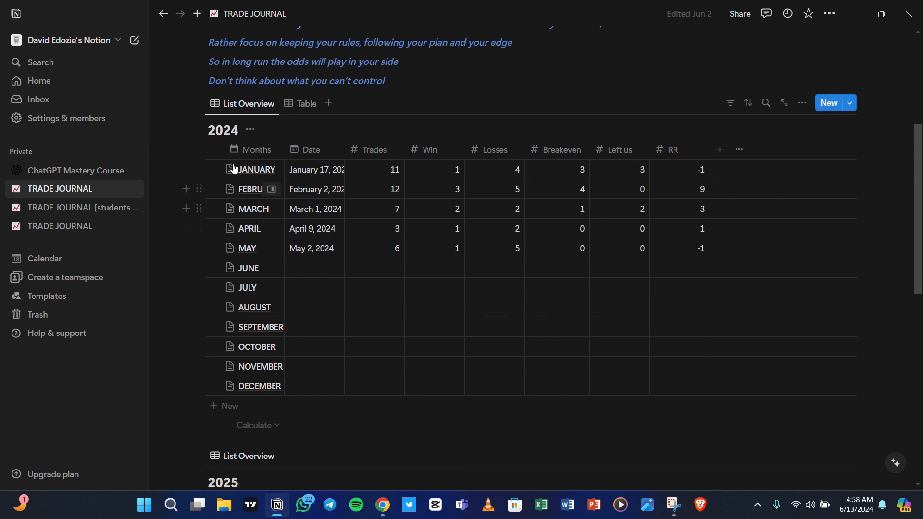
left_click(271, 170)
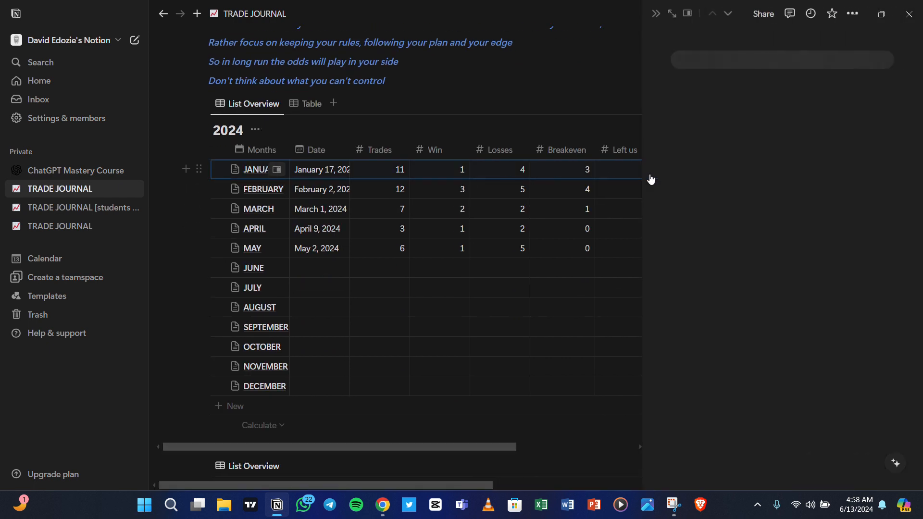
scroll(784, 305, "down", 4)
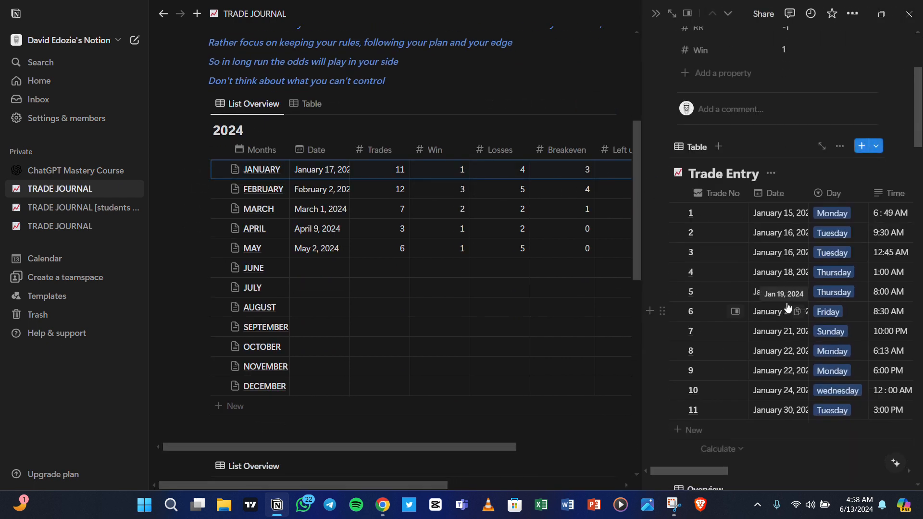
scroll(763, 252, "down", 8)
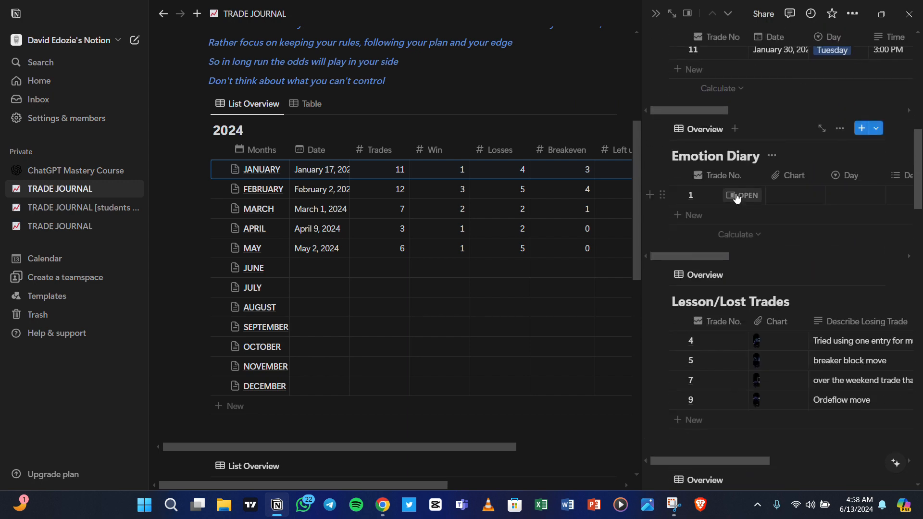
scroll(745, 202, "down", 4)
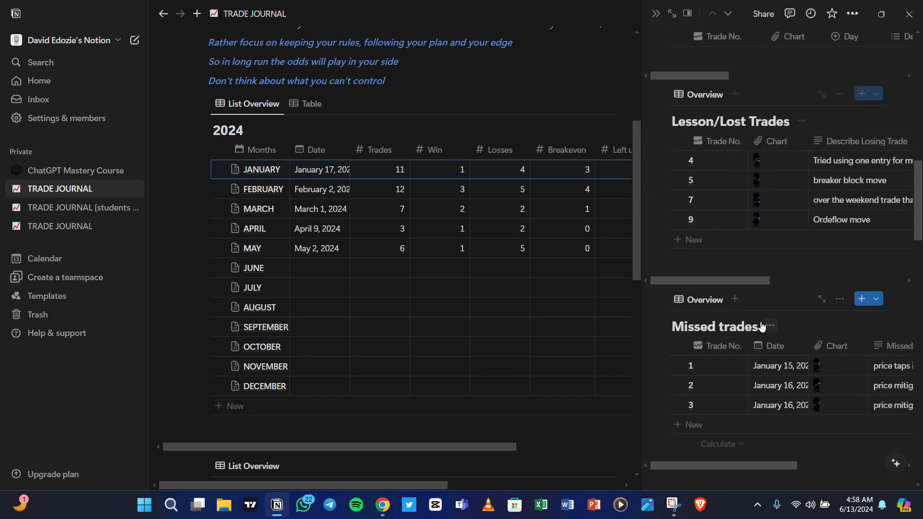
scroll(761, 326, "down", 15)
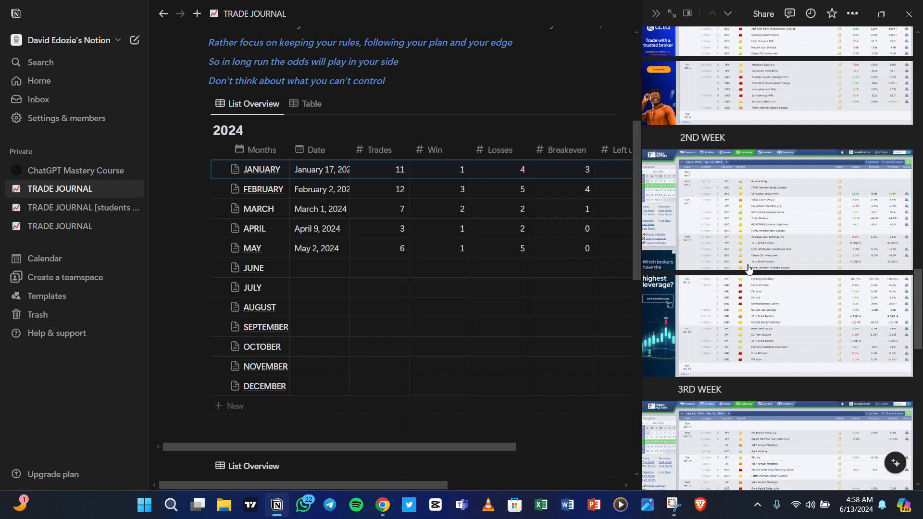
scroll(748, 268, "down", 3)
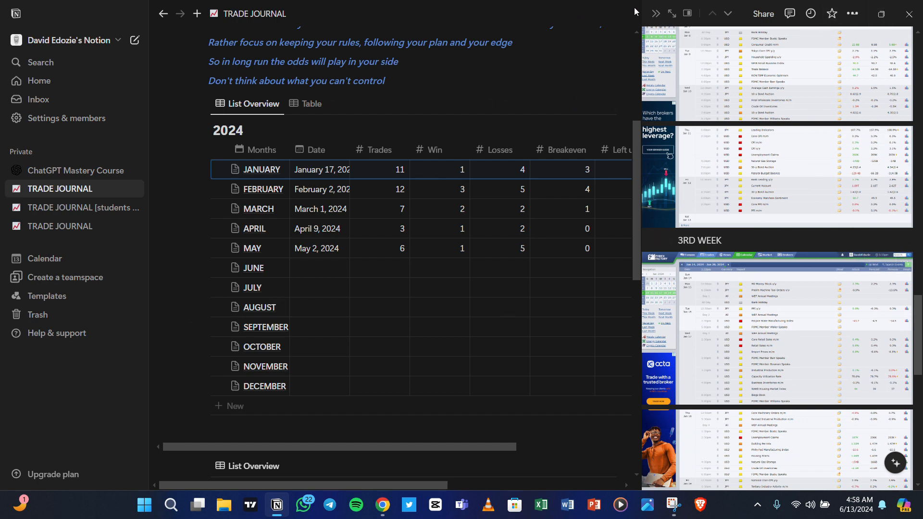
left_click(656, 13)
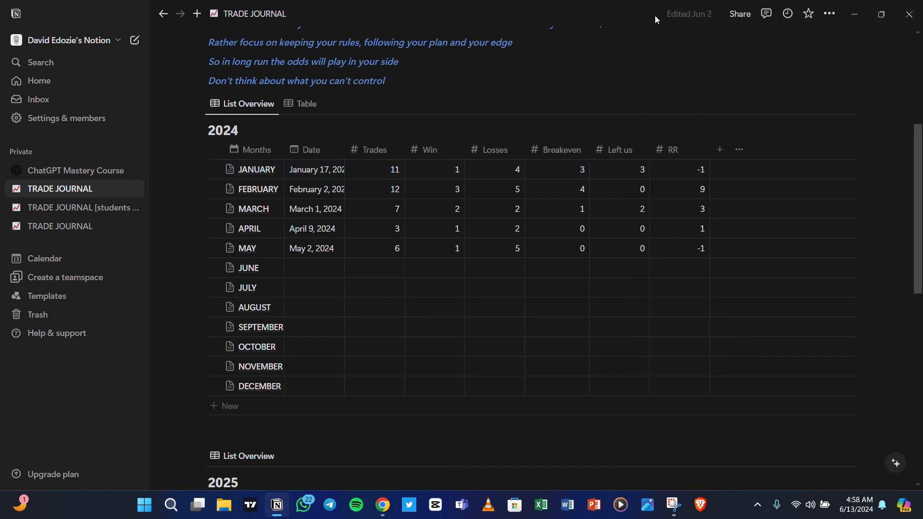
scroll(385, 161, "down", 1)
scroll(337, 173, "down", 2)
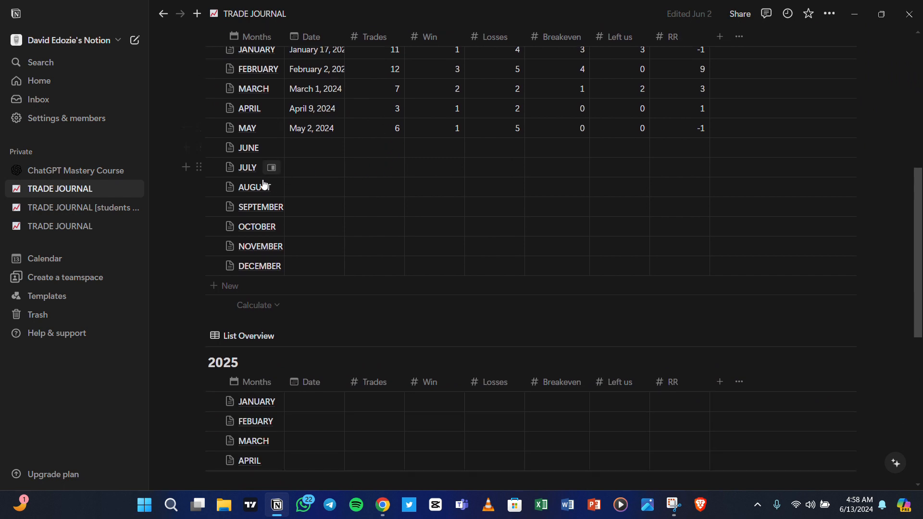
Open the January entry from the 2024 table of TRADE JOURNAL [students copy] as a full page at its Trade Entry table.
left_click(83, 228)
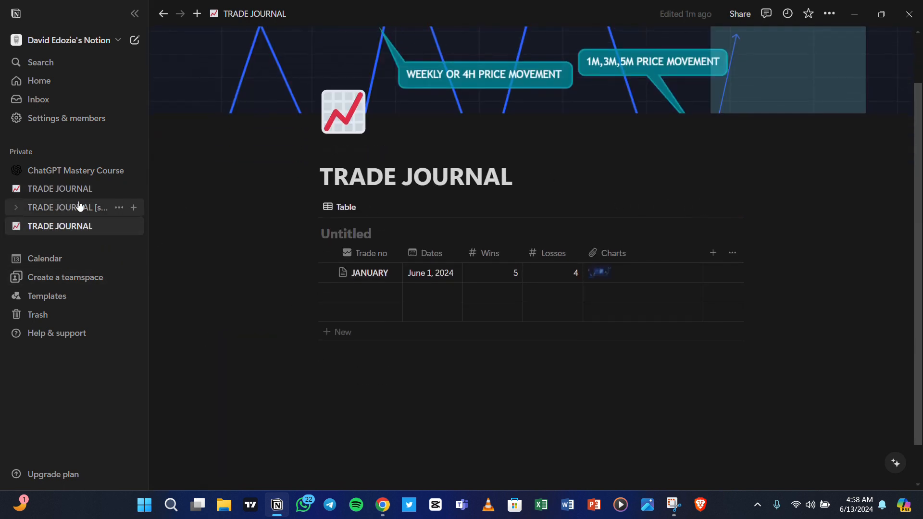
left_click(79, 207)
scroll(550, 267, "down", 6)
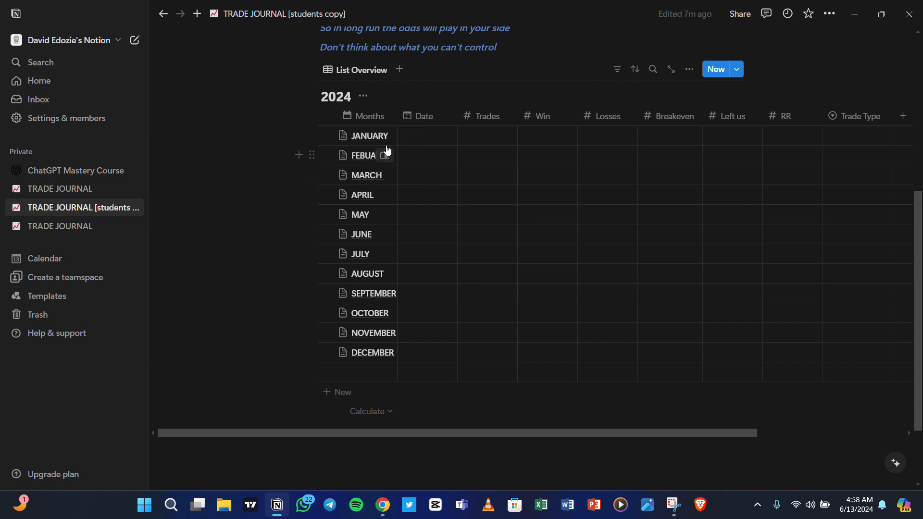
left_click(384, 136)
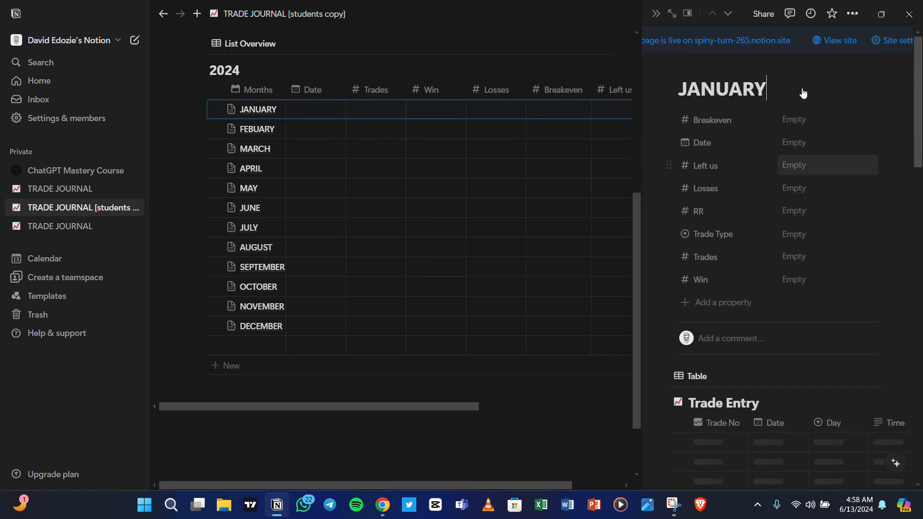
left_click(690, 13)
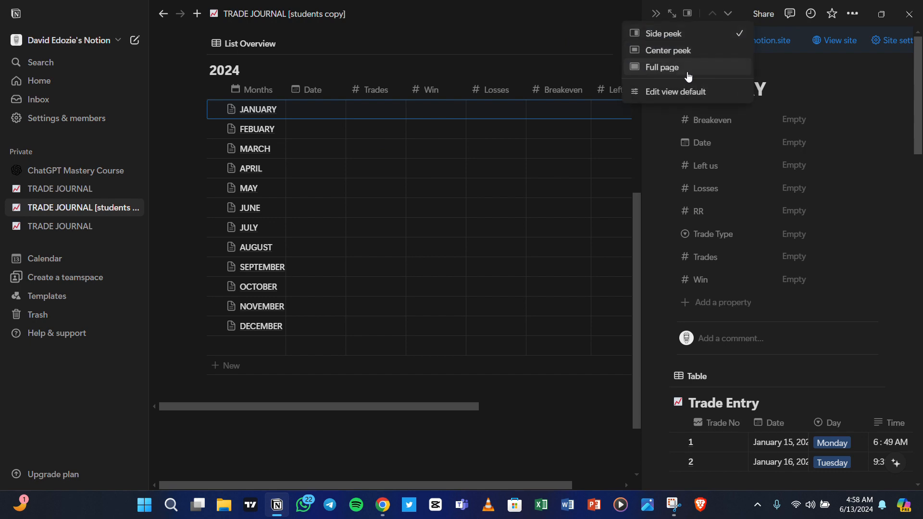
left_click(688, 70)
scroll(439, 237, "down", 10)
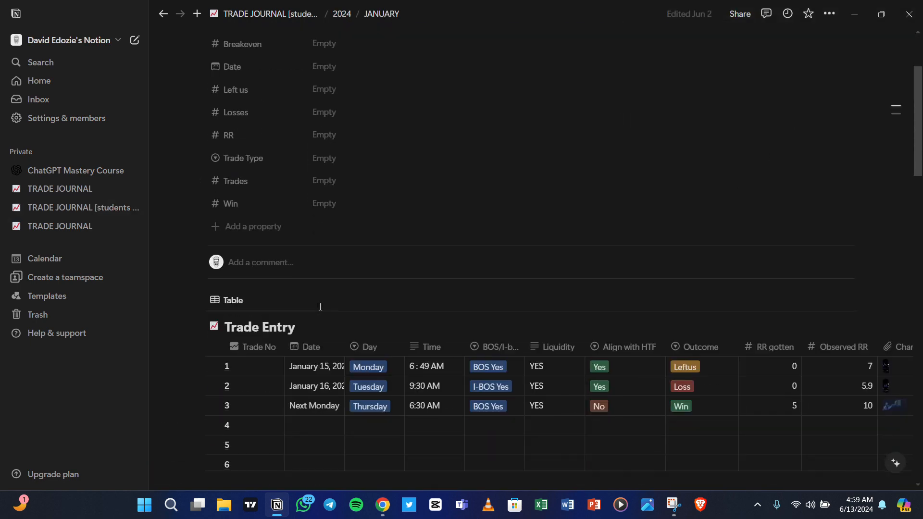
scroll(403, 223, "up", 1)
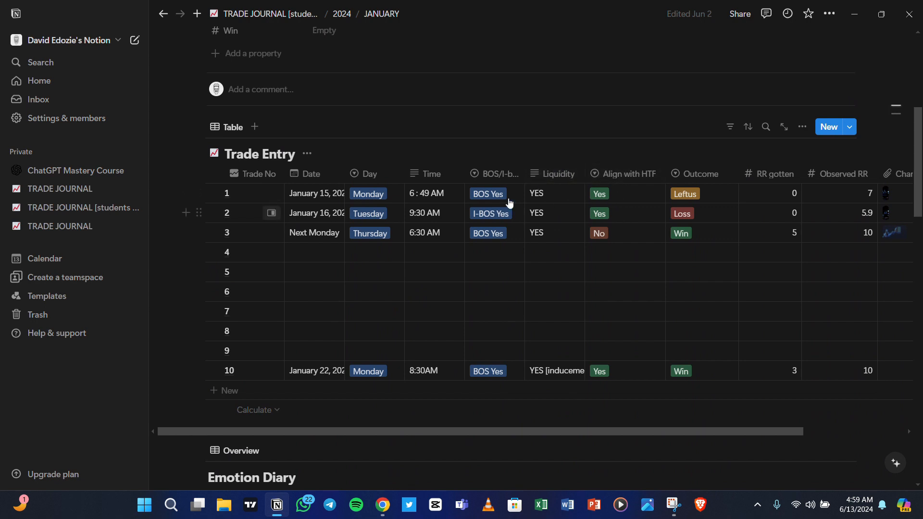
Rename the BOS/I-bos column of the Trade Entry table to "SURPPORT LEVEL".
left_click(498, 177)
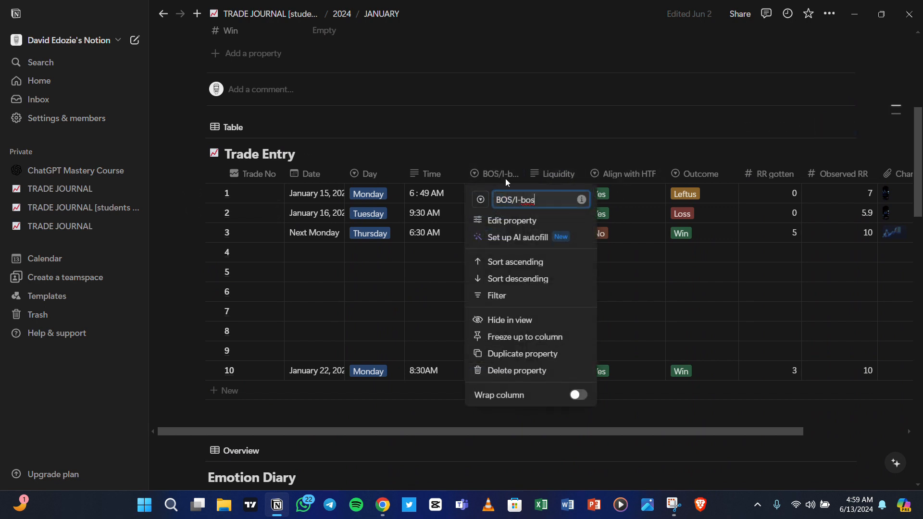
key("ctrl+a")
key("BackSpace")
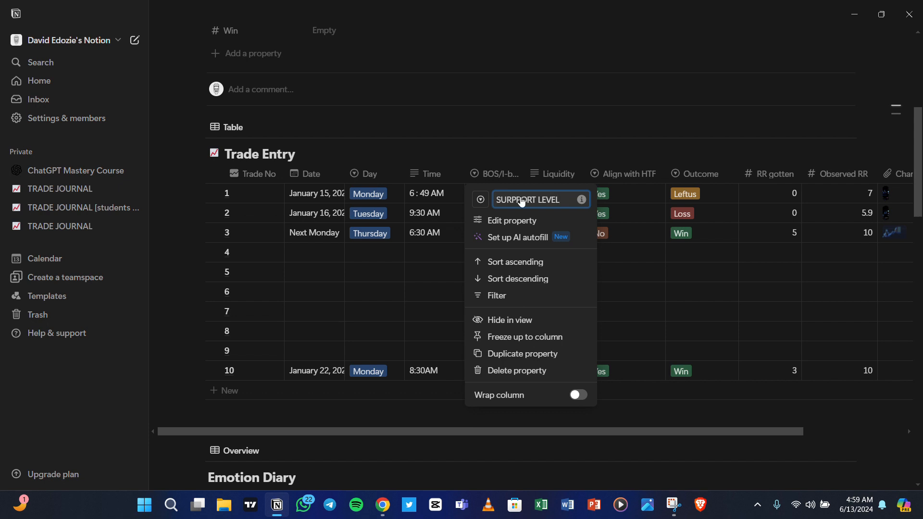
key("Return")
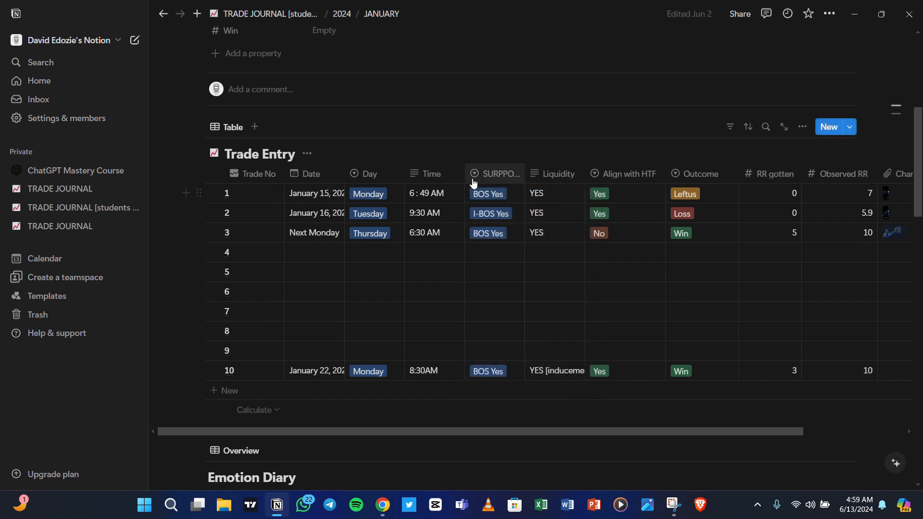
Replace trade 1's tag in the renamed BOS column with the I-BOS No option.
left_click(489, 195)
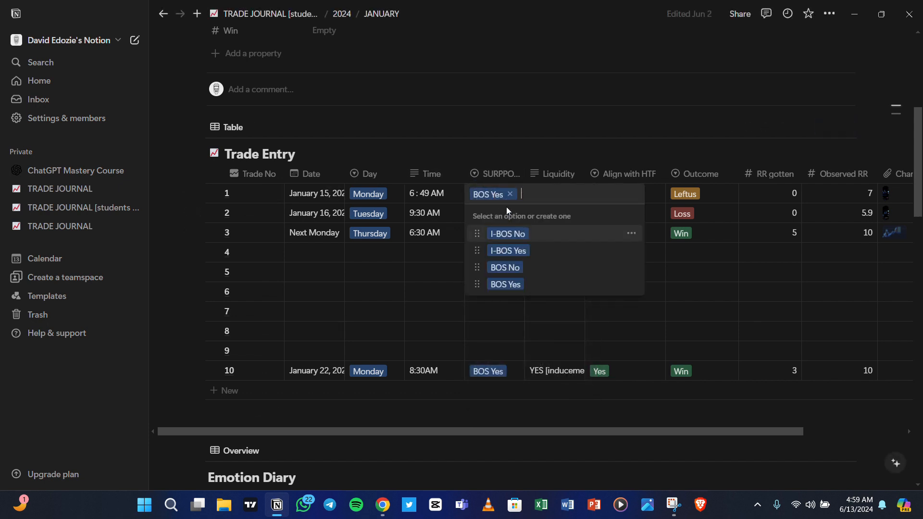
left_click(509, 194)
left_click(504, 234)
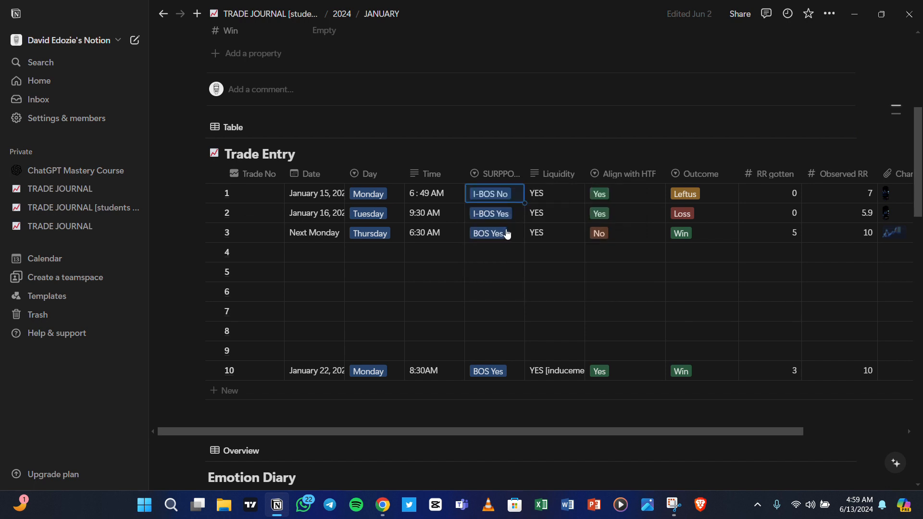
Review the tag options offered for trade 1 in the Trade Entry table's SURPPORT LEVEL column, leaving the tag as it is.
left_click(504, 194)
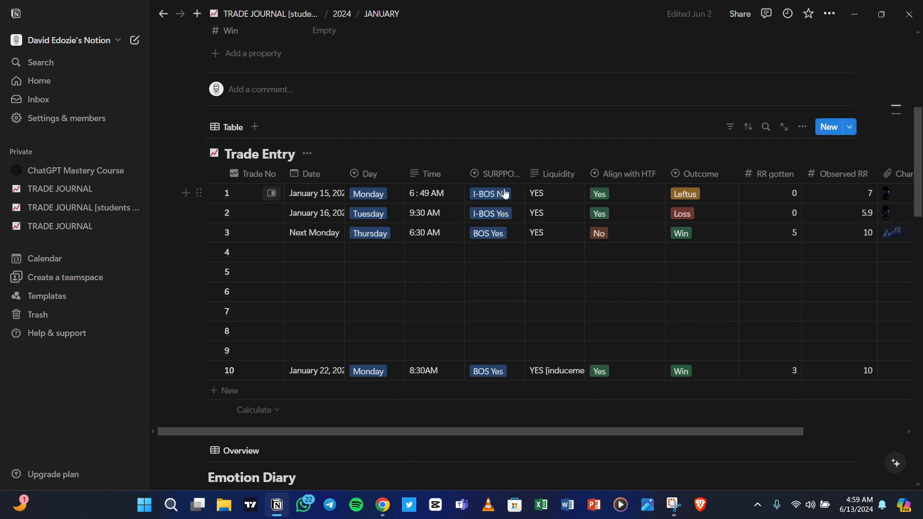
left_click(506, 193)
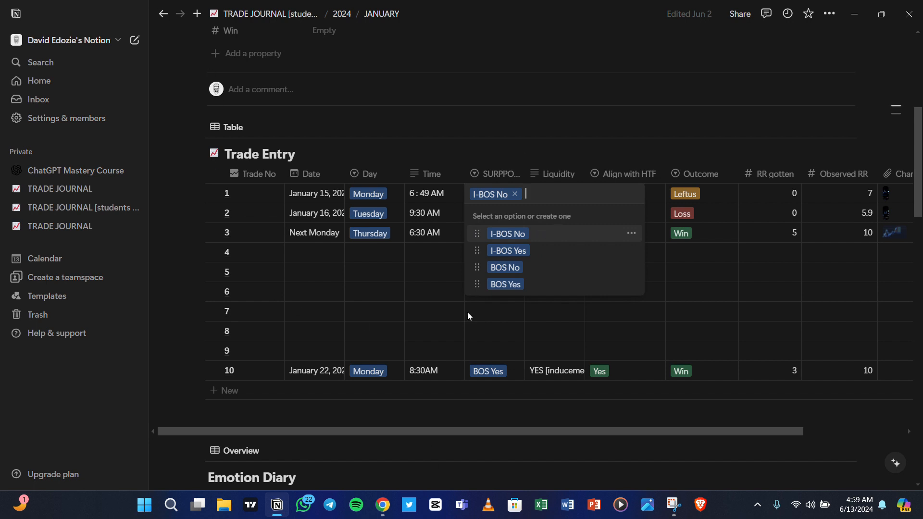
left_click(801, 111)
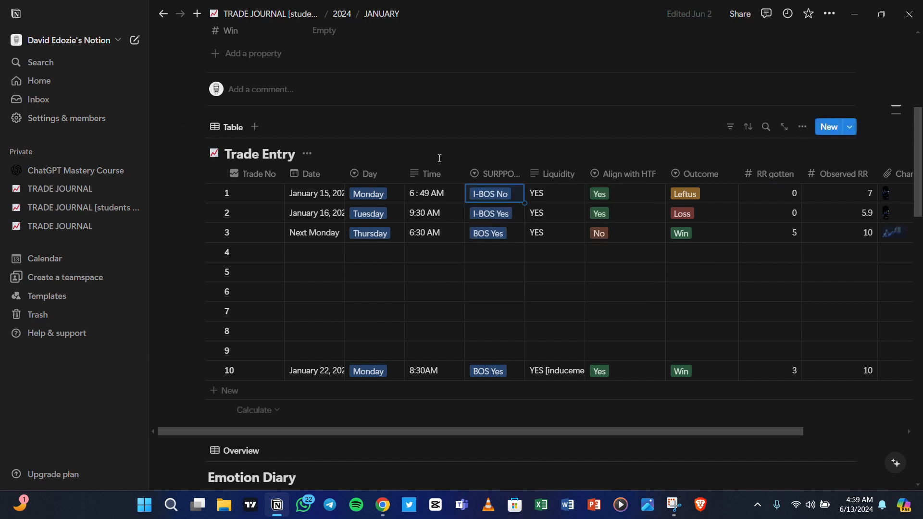
Open the original TRADE JOURNAL page and look over its 2024 monthly list overview.
left_click(60, 194)
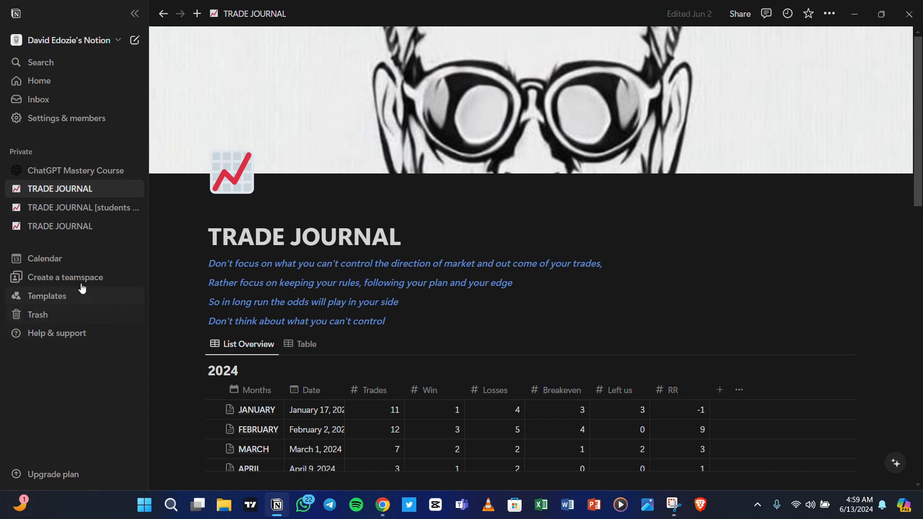
scroll(519, 298, "down", 5)
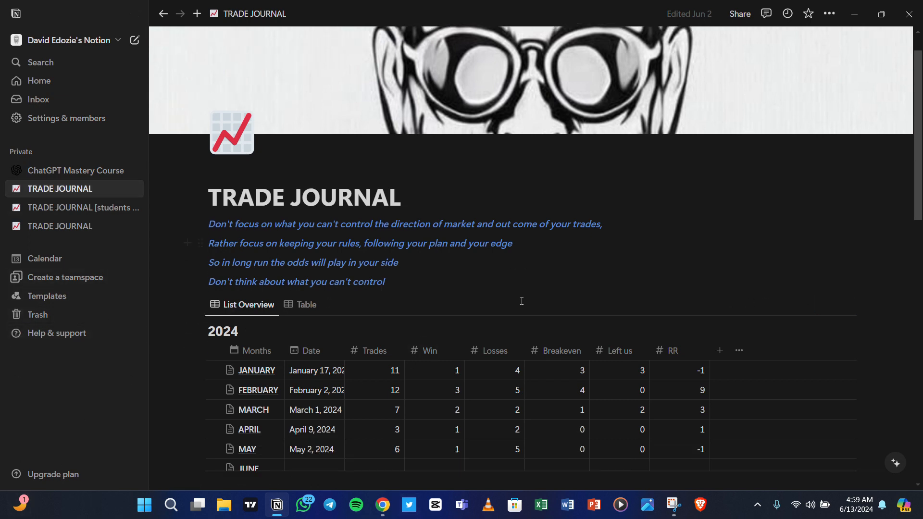
scroll(371, 346, "up", 5)
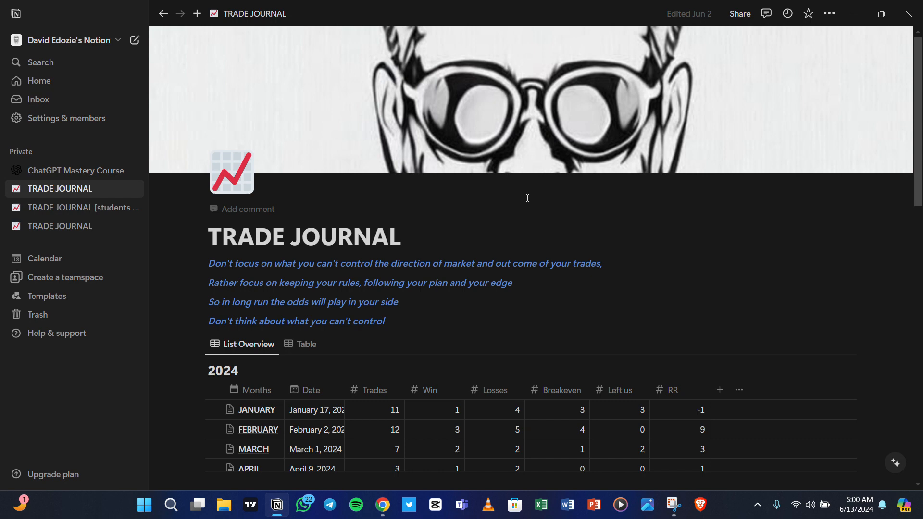